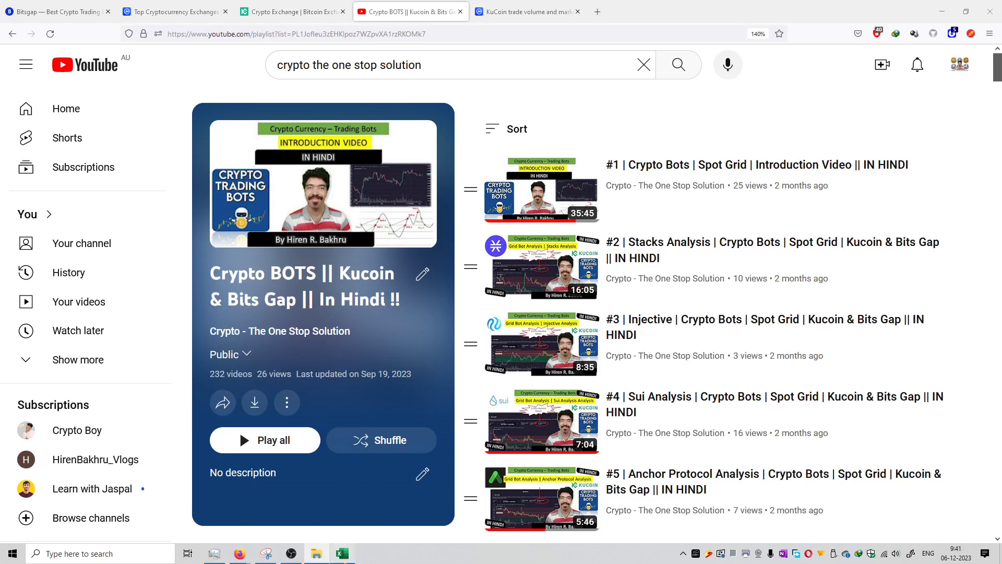
Pick the #9 Dogecoin title from the video-title spreadsheet and return to the playlist.
{"action": "key", "text": "alt+Tab"}
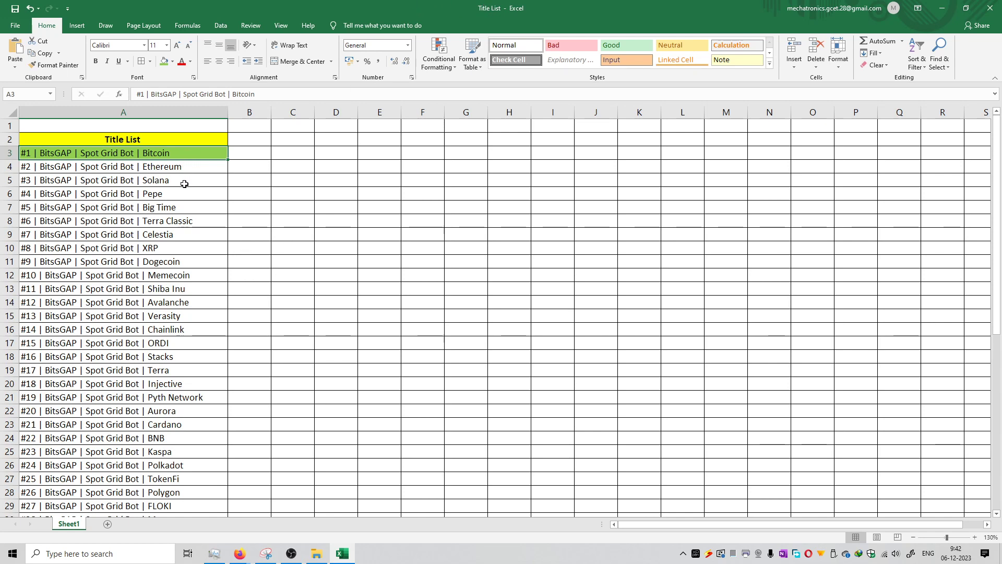
{"action": "left_click", "coordinate": [198, 258]}
{"action": "scroll", "coordinate": [200, 253], "scroll_direction": "down", "scroll_amount": 7}
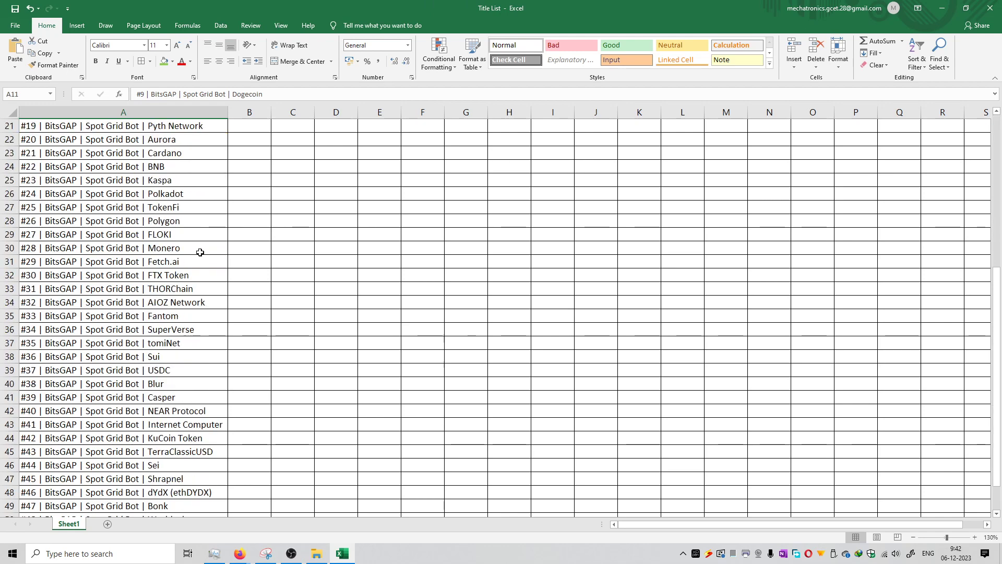
{"action": "scroll", "coordinate": [203, 221], "scroll_direction": "down", "scroll_amount": 5}
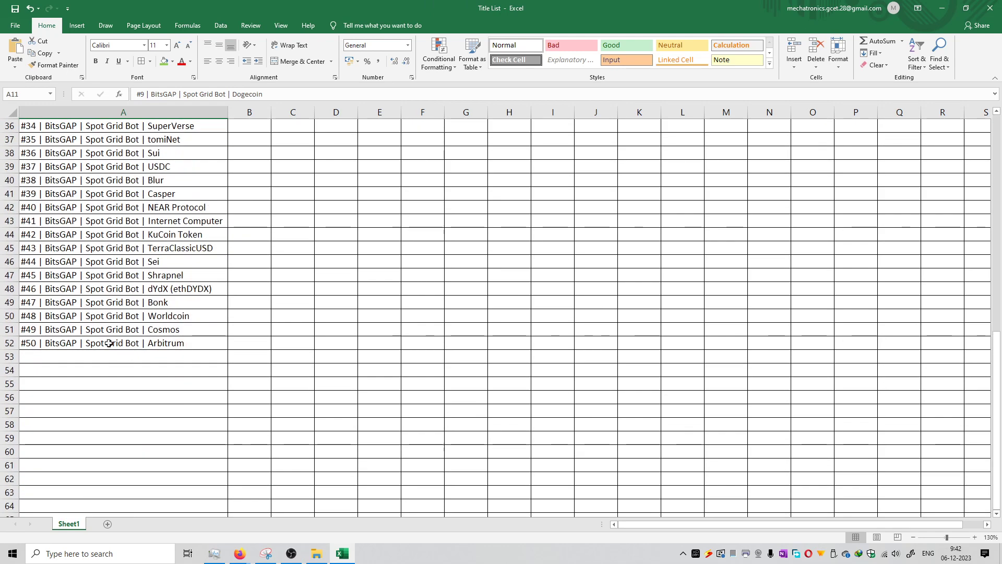
{"action": "scroll", "coordinate": [15, 343], "scroll_direction": "up", "scroll_amount": 12}
{"action": "key", "text": "alt+Tab"}
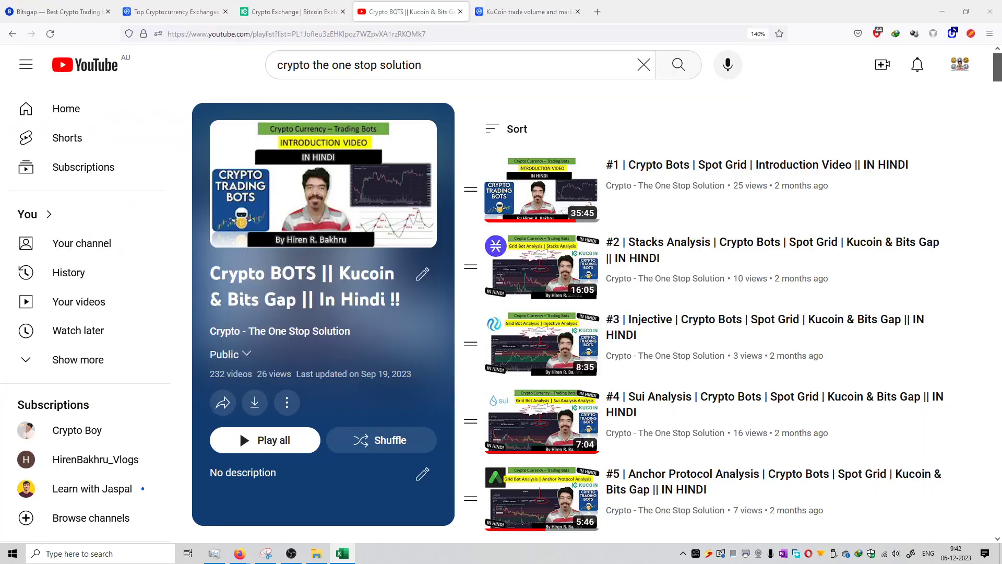
Review KuCoin's details page from CoinMarketCap's exchange rankings, then go back to Bitsgap.
{"action": "left_click", "coordinate": [291, 12]}
{"action": "scroll", "coordinate": [410, 402], "scroll_direction": "down", "scroll_amount": 2}
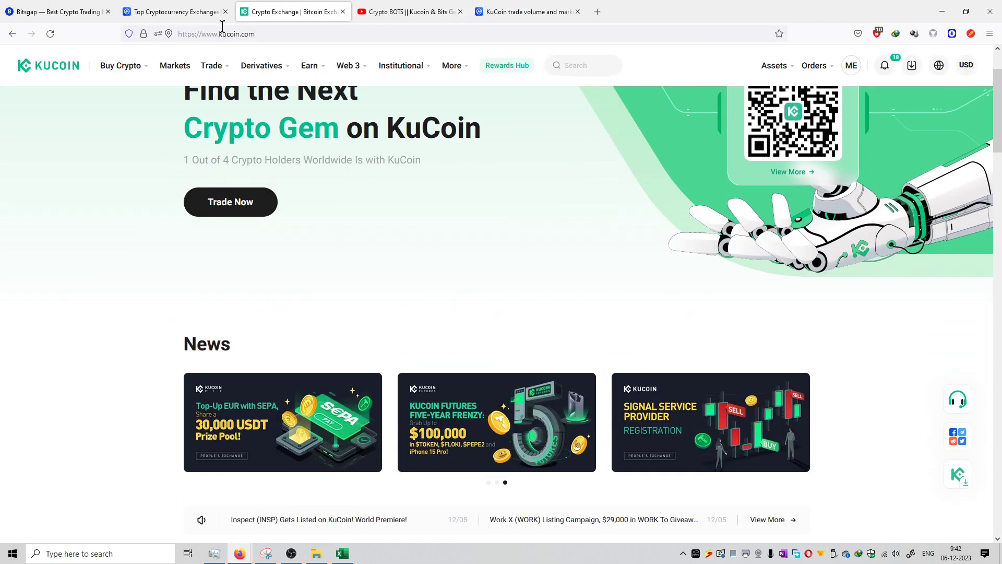
{"action": "left_click", "coordinate": [180, 11]}
{"action": "scroll", "coordinate": [187, 311], "scroll_direction": "down", "scroll_amount": 1}
{"action": "scroll", "coordinate": [246, 284], "scroll_direction": "up", "scroll_amount": 4}
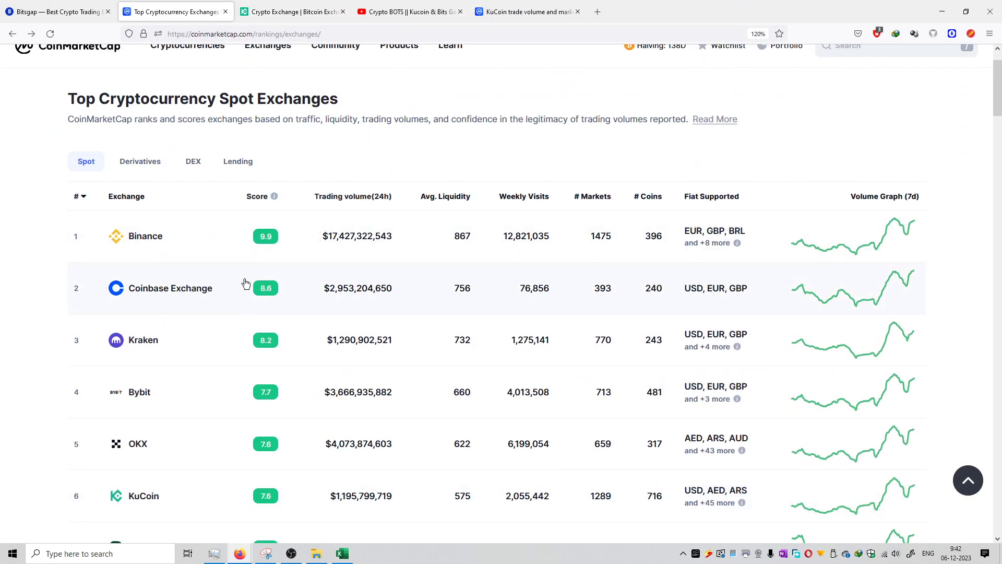
{"action": "scroll", "coordinate": [257, 282], "scroll_direction": "down", "scroll_amount": 2}
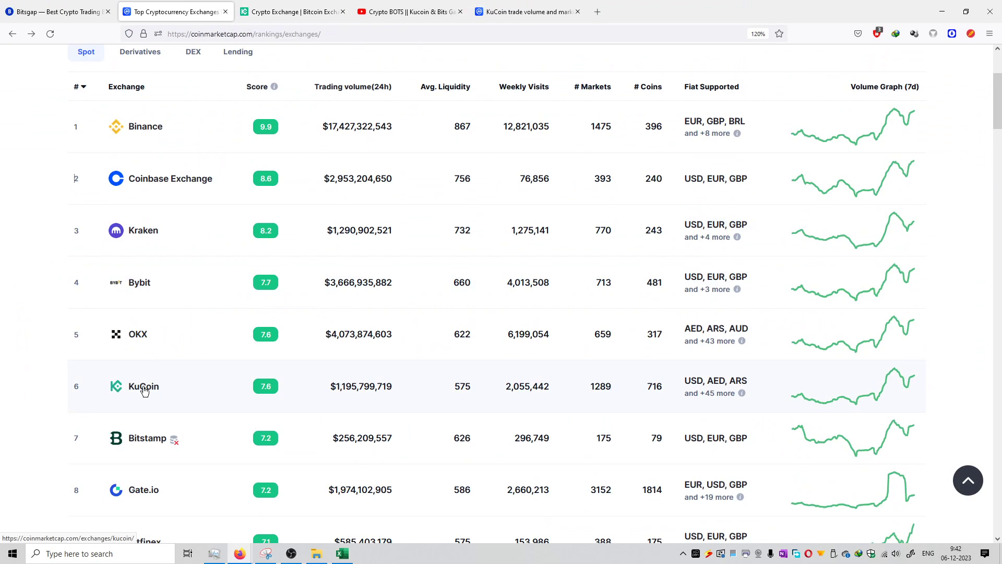
{"action": "left_click", "coordinate": [143, 386]}
{"action": "scroll", "coordinate": [350, 365], "scroll_direction": "down", "scroll_amount": 5}
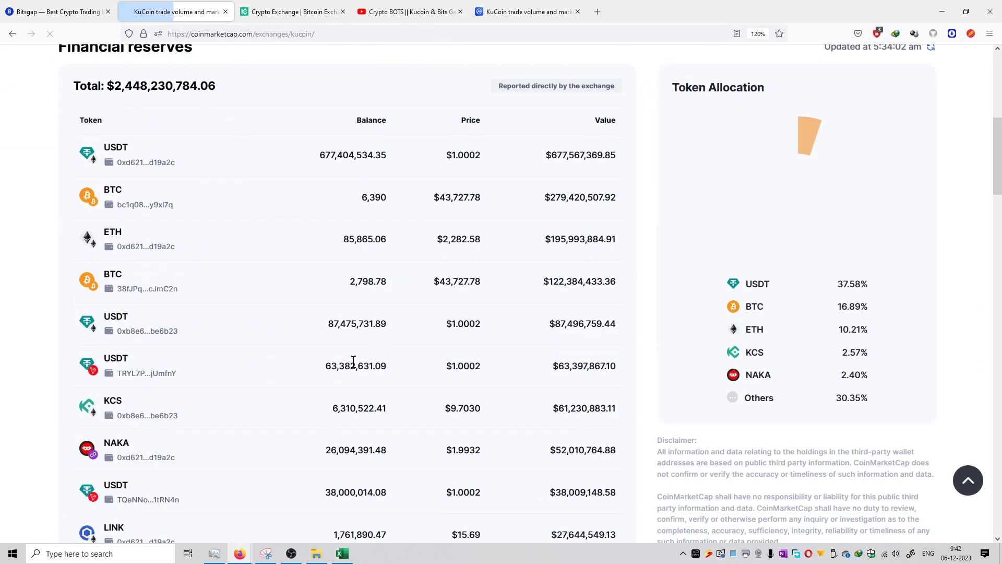
{"action": "scroll", "coordinate": [352, 365], "scroll_direction": "down", "scroll_amount": 3}
{"action": "scroll", "coordinate": [353, 366], "scroll_direction": "down", "scroll_amount": 2}
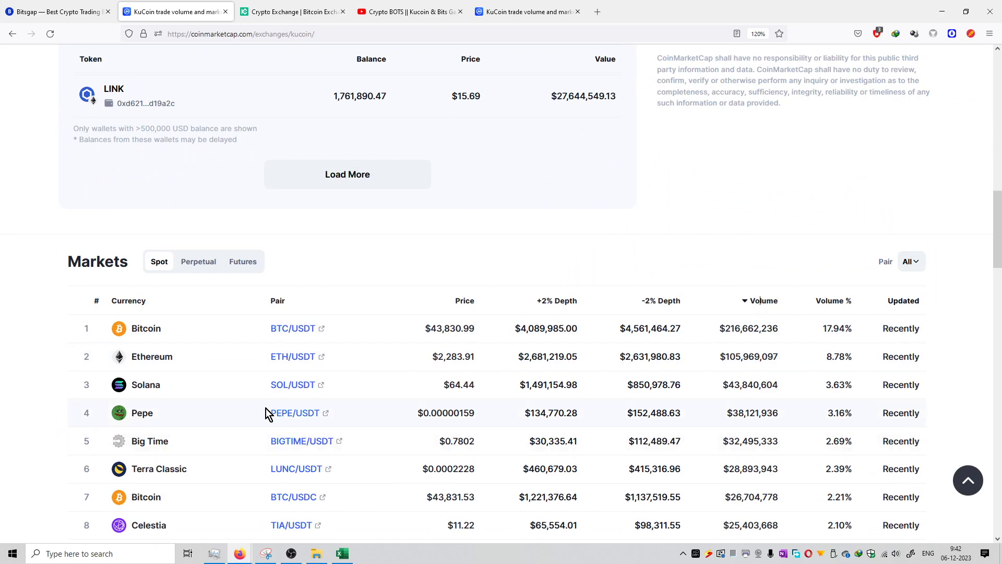
{"action": "scroll", "coordinate": [227, 392], "scroll_direction": "down", "scroll_amount": 3}
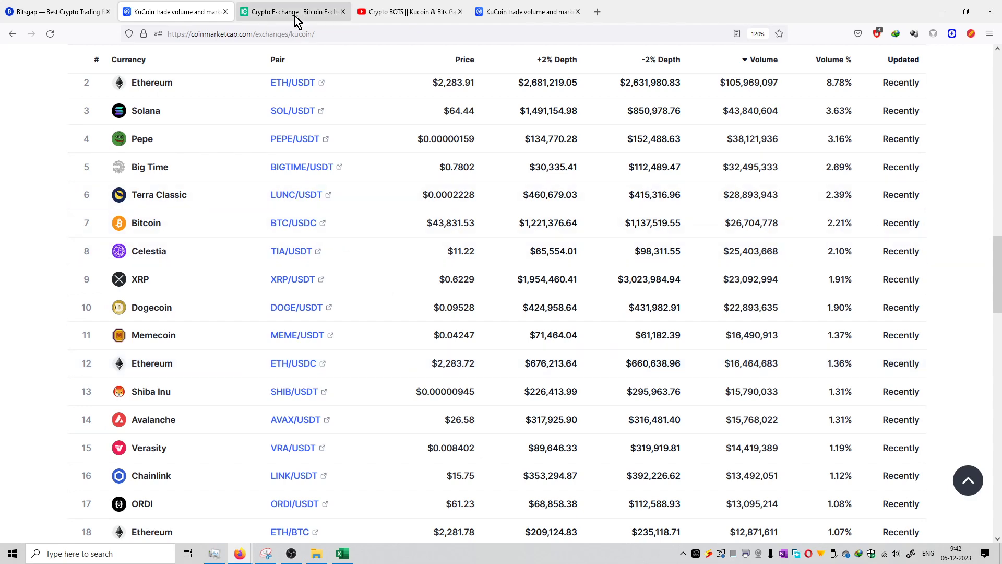
{"action": "scroll", "coordinate": [189, 225], "scroll_direction": "up", "scroll_amount": 1}
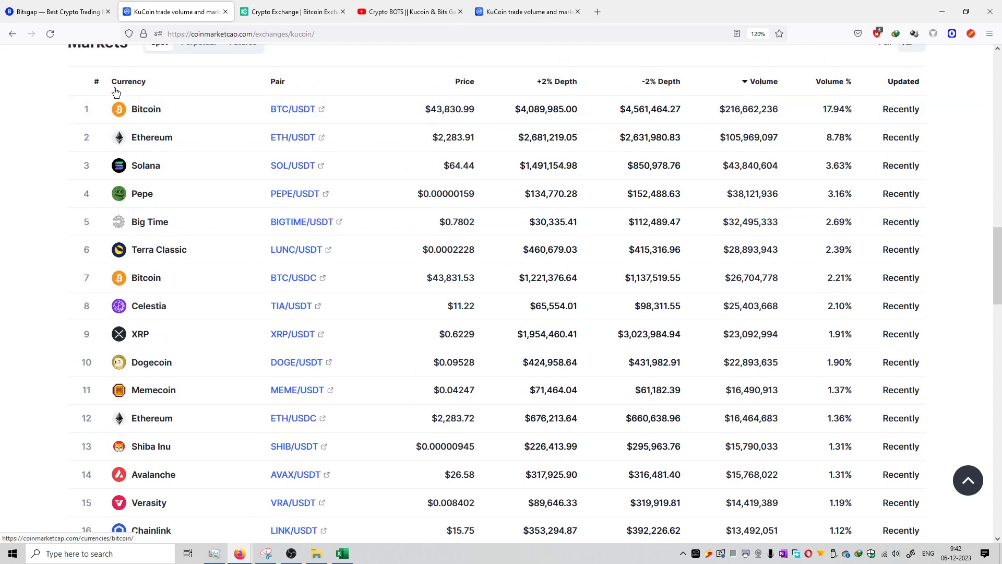
{"action": "left_click", "coordinate": [69, 12]}
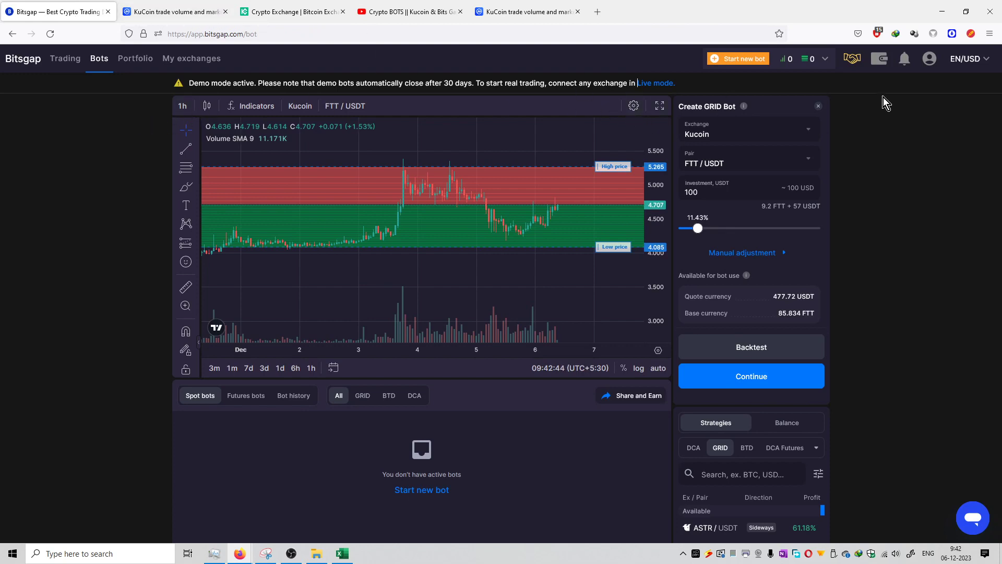
Set the grid bot to BTC / USDT with 100 USDT, expand manual adjustment, and open TradingView.
{"action": "left_click", "coordinate": [747, 165]}
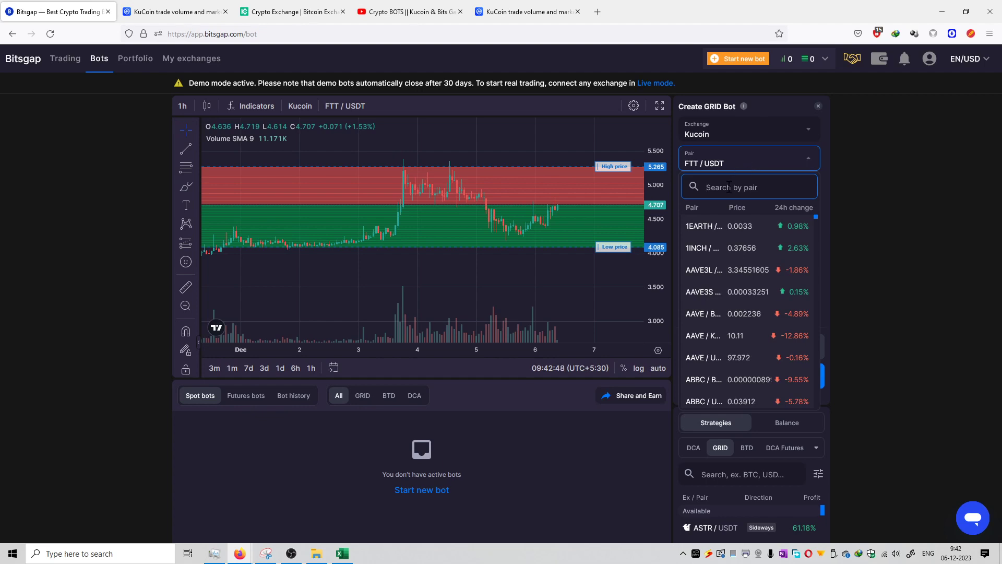
{"action": "type", "text": "btc"}
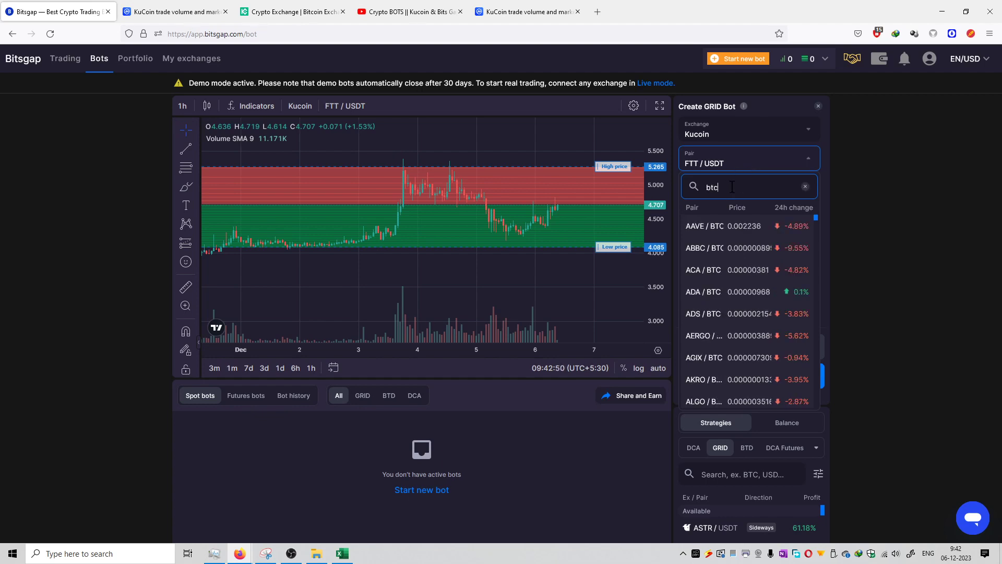
{"action": "type", "text": "/us"}
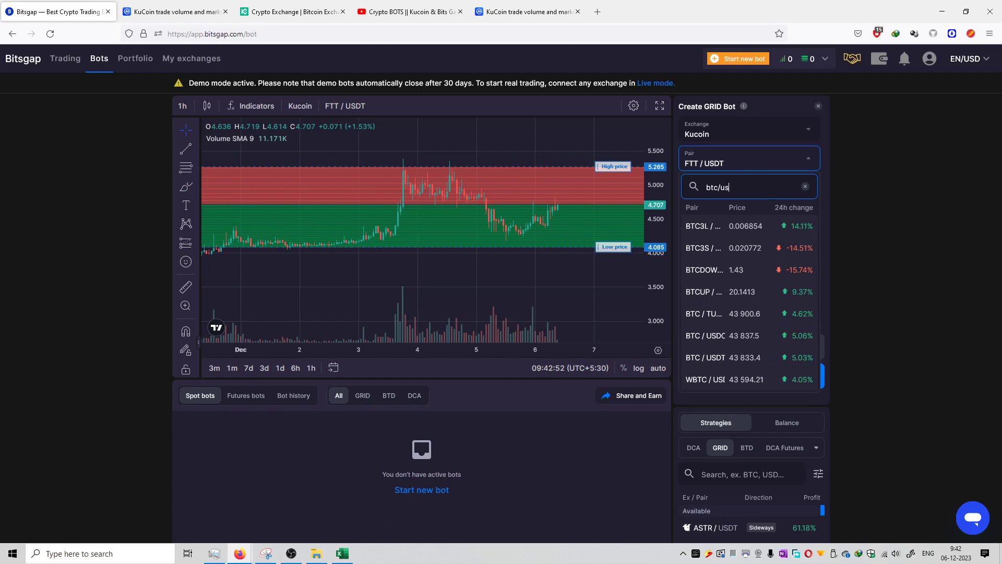
{"action": "type", "text": "dt"}
{"action": "left_click", "coordinate": [705, 313]}
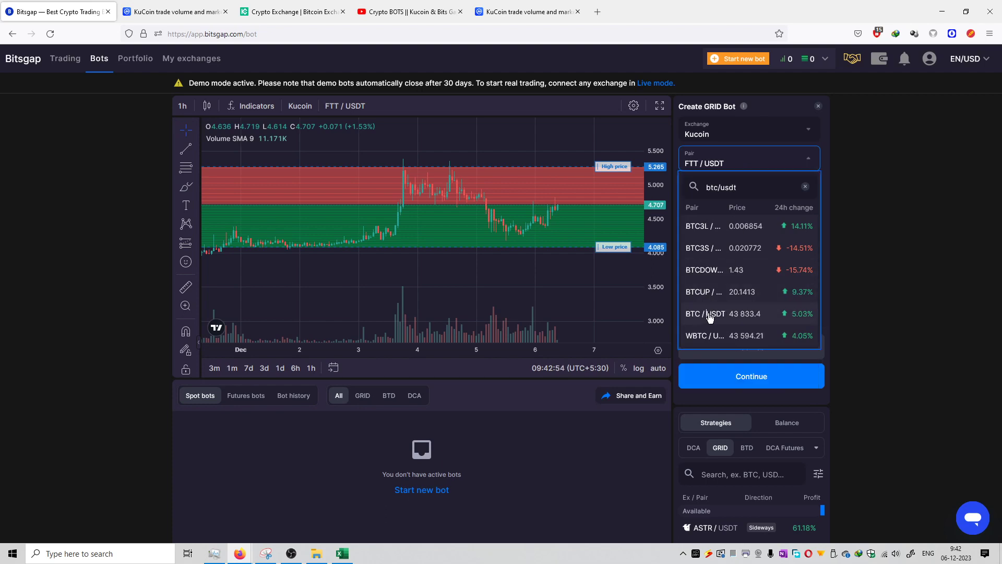
{"action": "left_click_drag", "start_coordinate": [722, 195], "coordinate": [680, 189]}
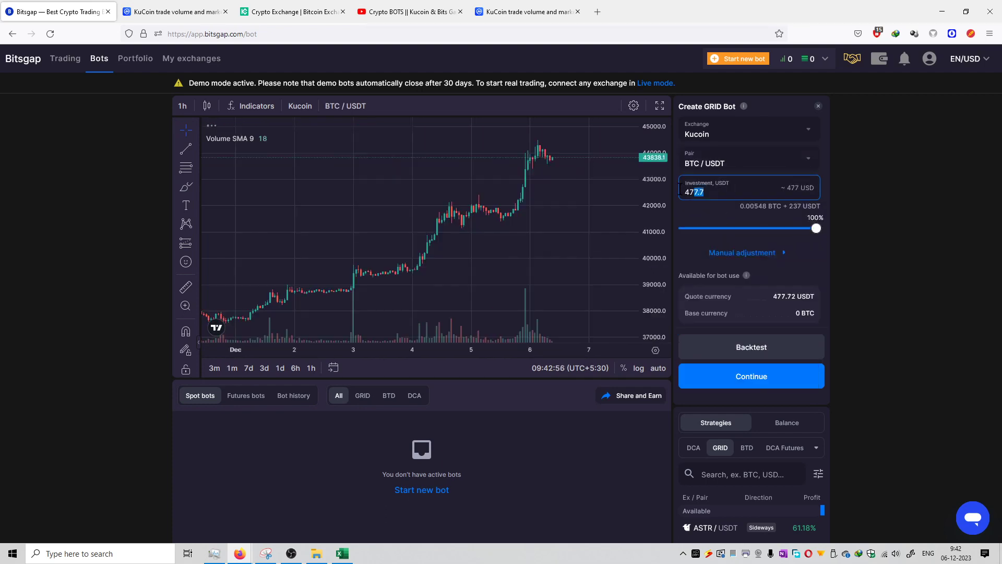
{"action": "type", "text": "100"}
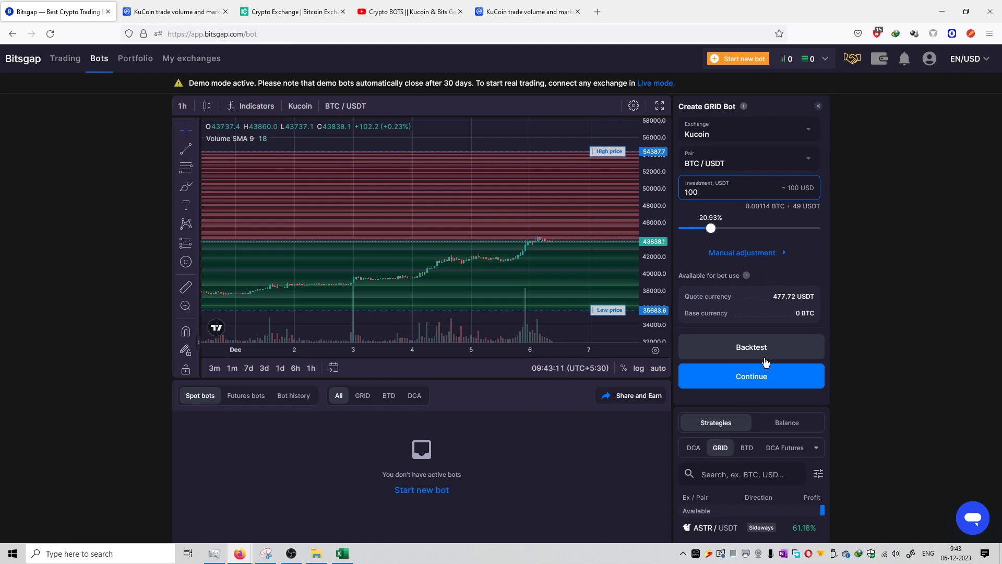
{"action": "left_click", "coordinate": [721, 254]}
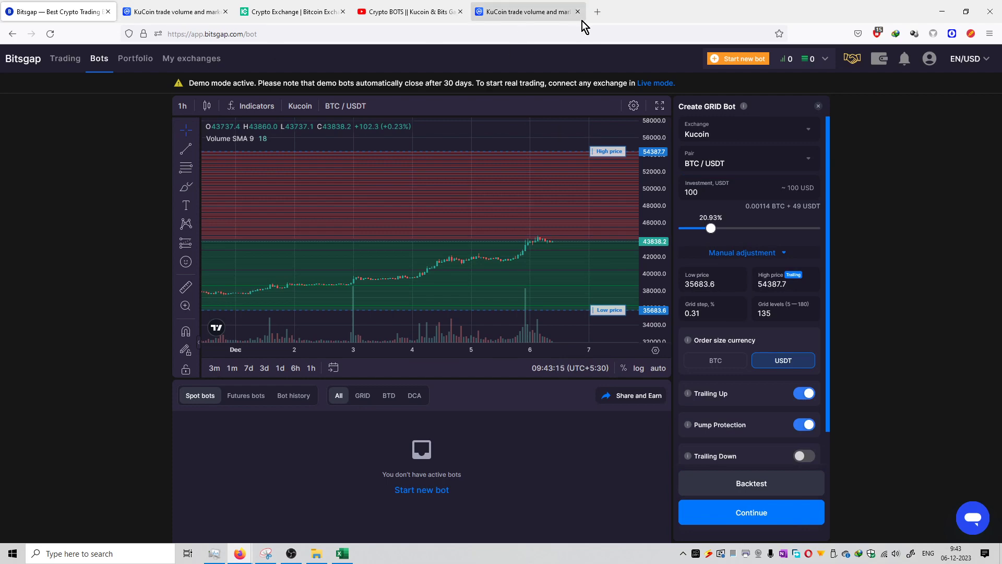
{"action": "left_click", "coordinate": [597, 11]}
{"action": "type", "text": "tradingview.com"}
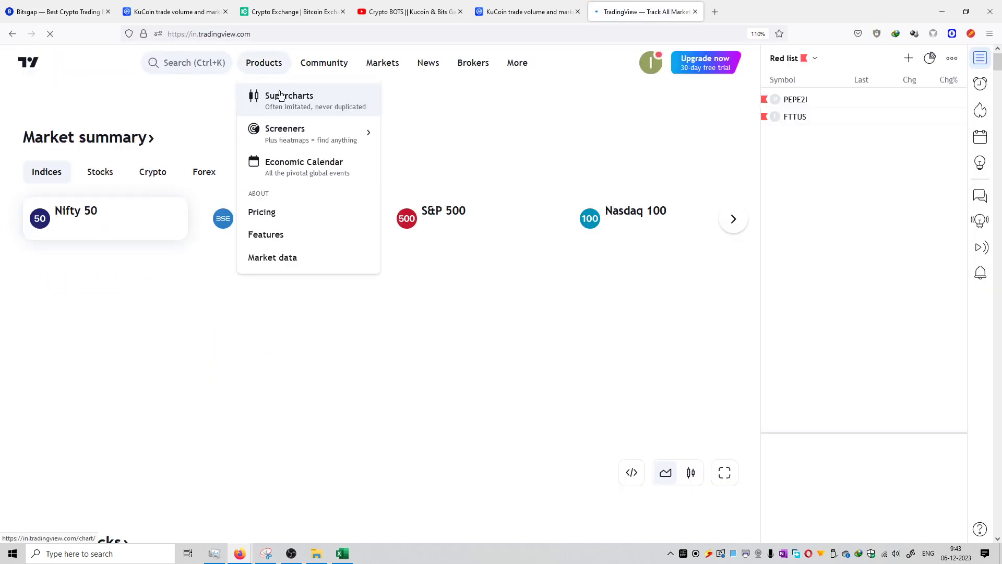
Load TradingView's KuCoin BTCUSDT chart and delete its 2025 horizontal line.
{"action": "left_click", "coordinate": [278, 90]}
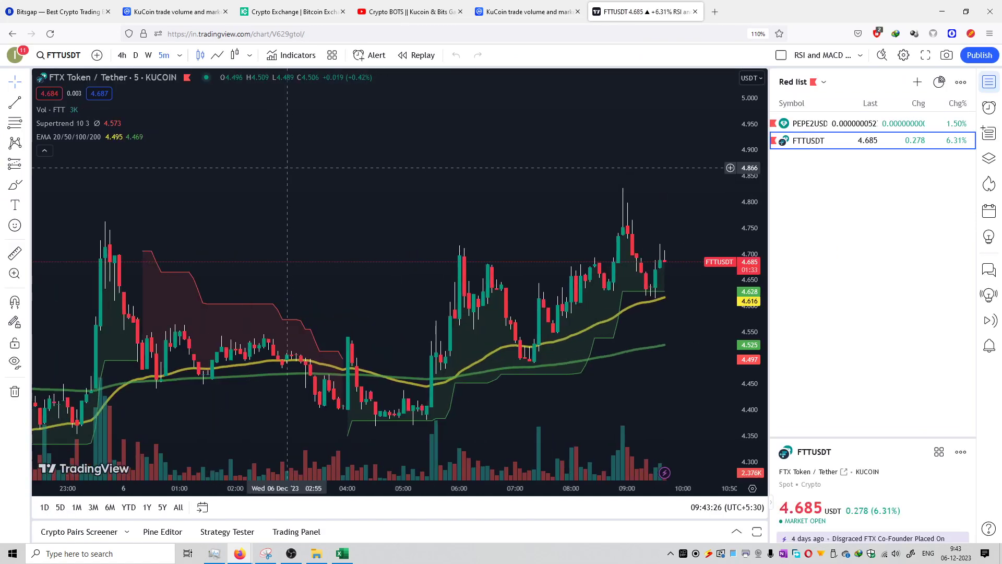
{"action": "type", "text": "BTCUSDT"}
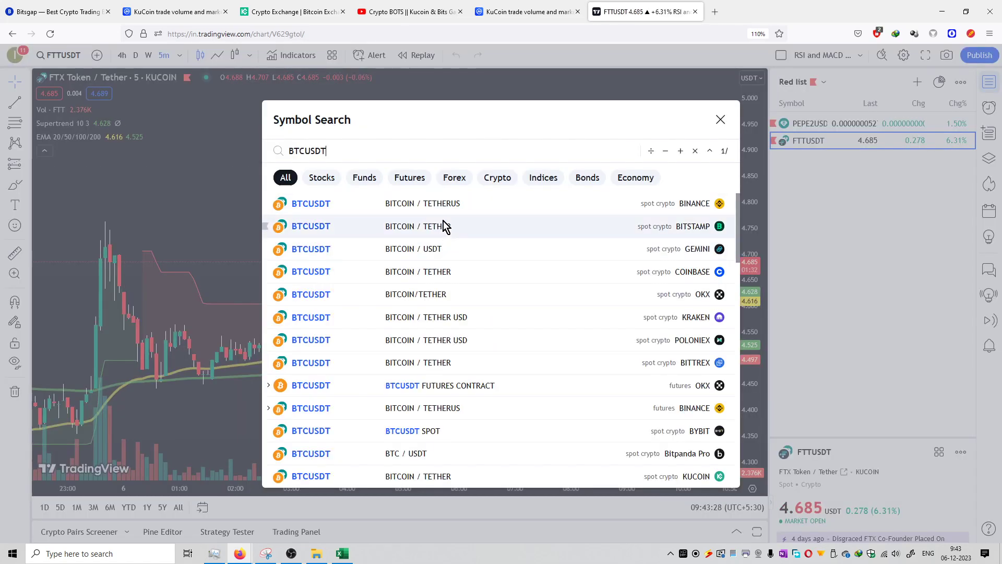
{"action": "left_click", "coordinate": [482, 471]}
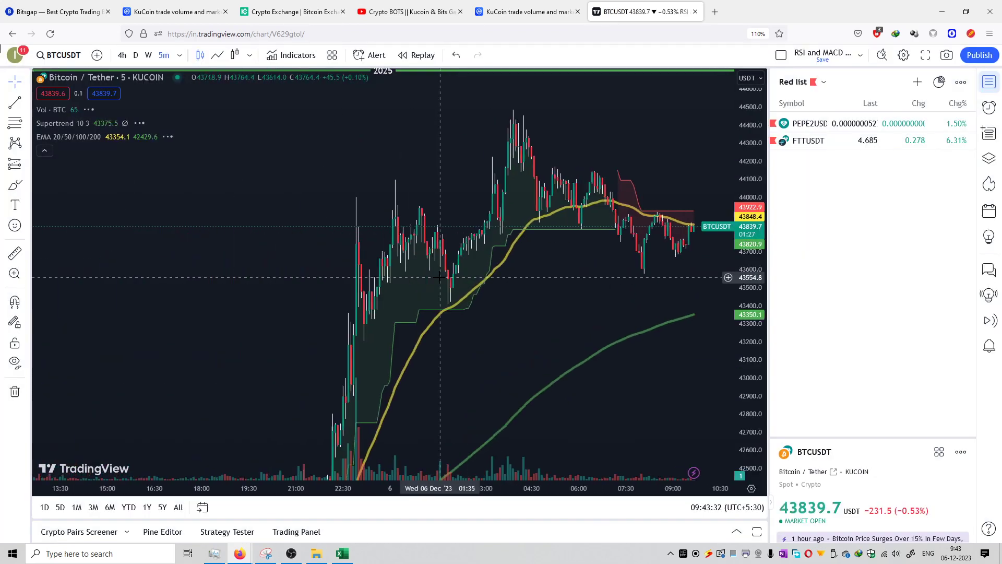
{"action": "scroll", "coordinate": [440, 275], "scroll_direction": "up", "scroll_amount": 2}
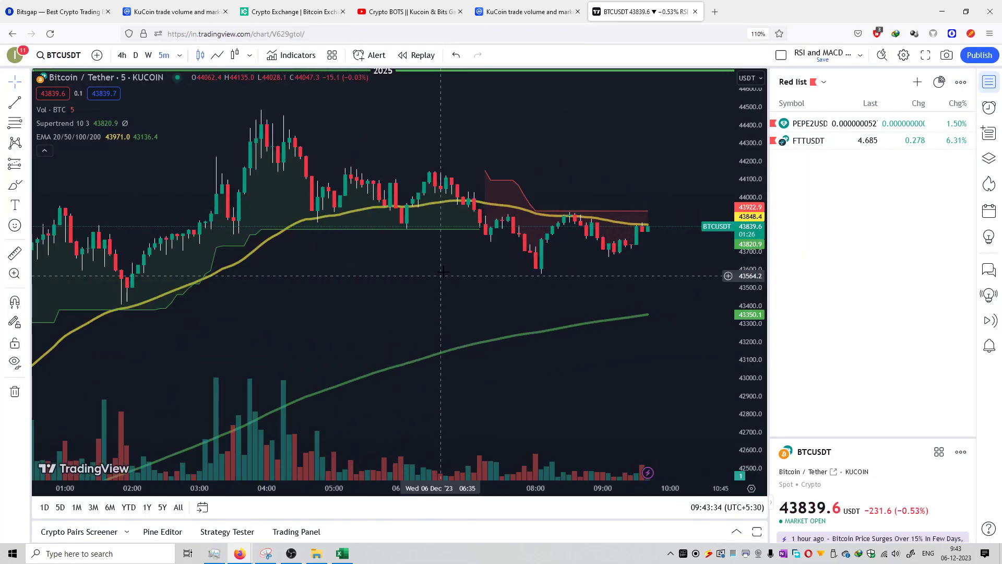
{"action": "scroll", "coordinate": [443, 273], "scroll_direction": "down", "scroll_amount": 2}
{"action": "scroll", "coordinate": [683, 290], "scroll_direction": "down", "scroll_amount": 2}
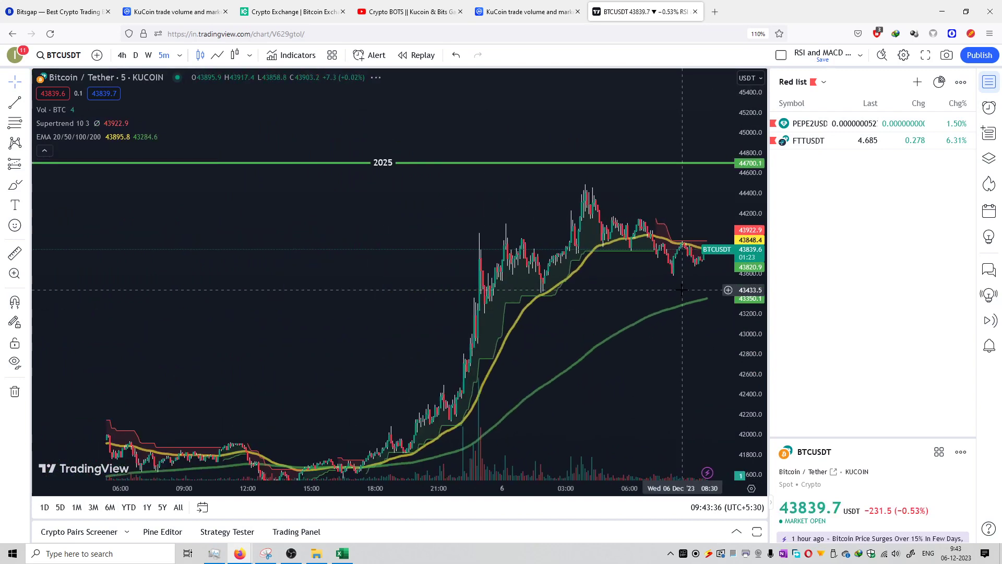
{"action": "scroll", "coordinate": [419, 204], "scroll_direction": "down", "scroll_amount": 2}
{"action": "left_click", "coordinate": [386, 170]}
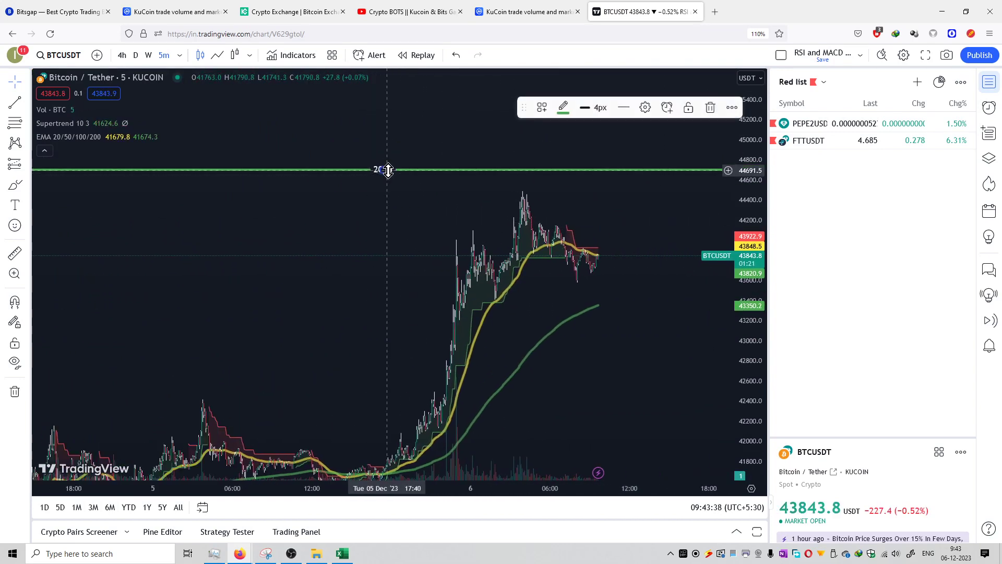
{"action": "key", "text": "Delete"}
{"action": "scroll", "coordinate": [400, 181], "scroll_direction": "down", "scroll_amount": 2}
{"action": "scroll", "coordinate": [441, 224], "scroll_direction": "down", "scroll_amount": 2}
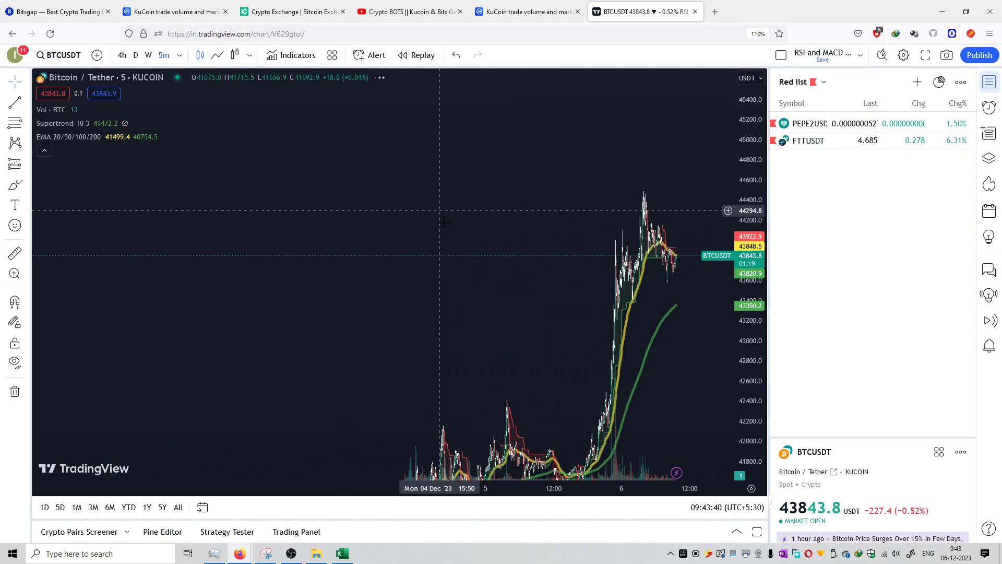
{"action": "scroll", "coordinate": [444, 224], "scroll_direction": "down", "scroll_amount": 2}
{"action": "left_click", "coordinate": [58, 11]}
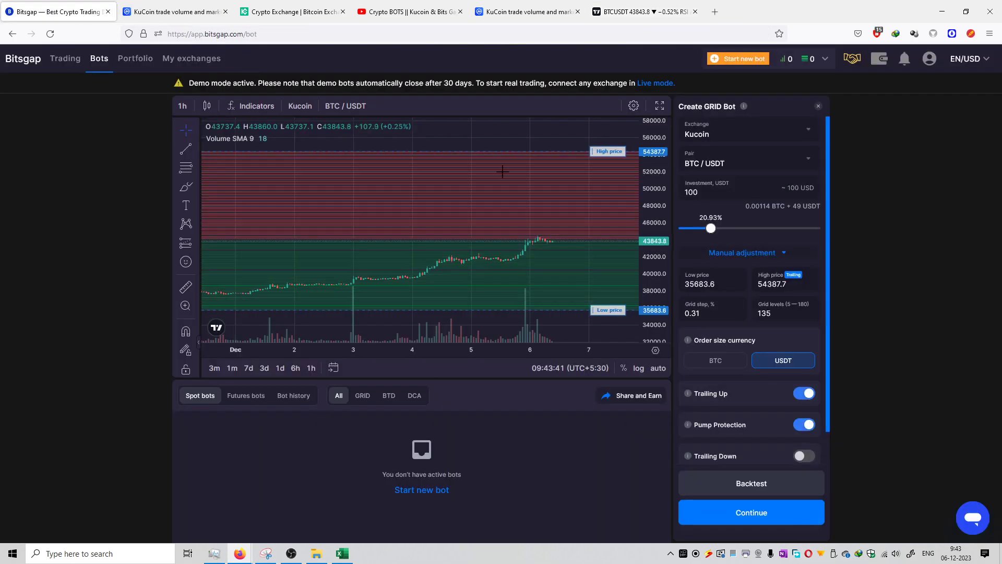
Set the grid to 40000–50000 with 50 levels, Trailing Up off, Trailing Down on.
{"action": "double_click", "coordinate": [721, 285]}
{"action": "type", "text": "4000"}
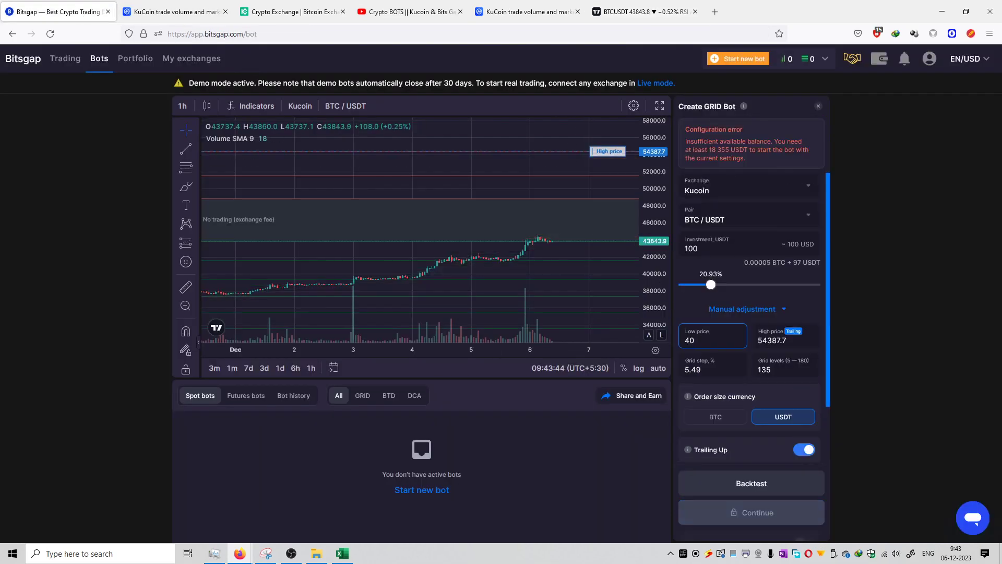
{"action": "type", "text": "0"}
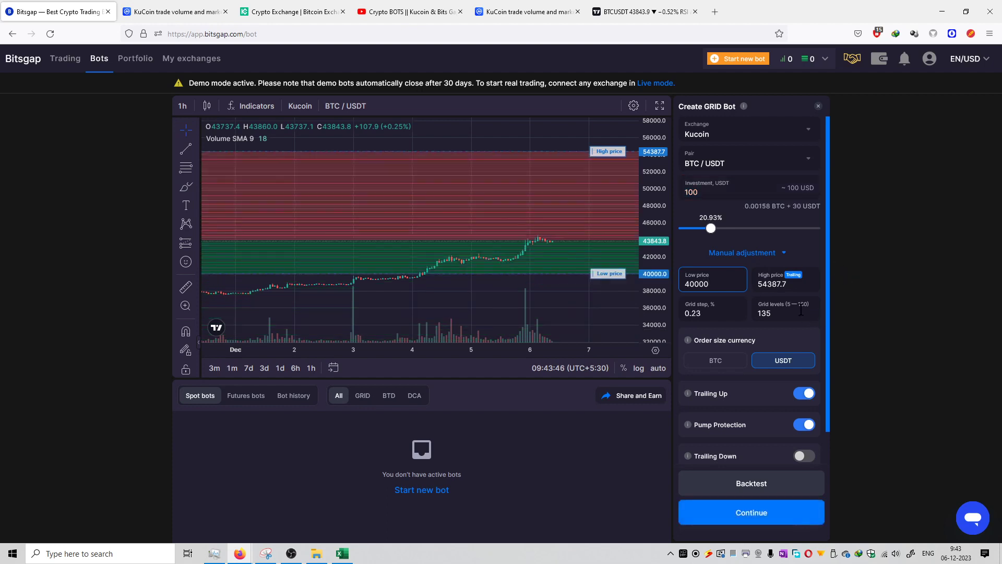
{"action": "key", "text": "Tab"}
{"action": "type", "text": "50"}
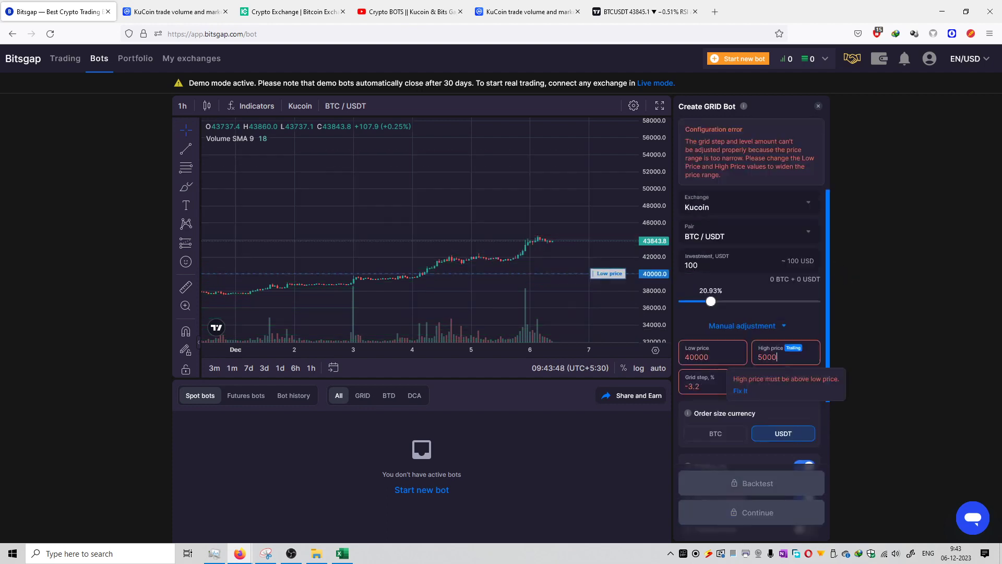
{"action": "type", "text": "0"}
{"action": "key", "text": "Tab"}
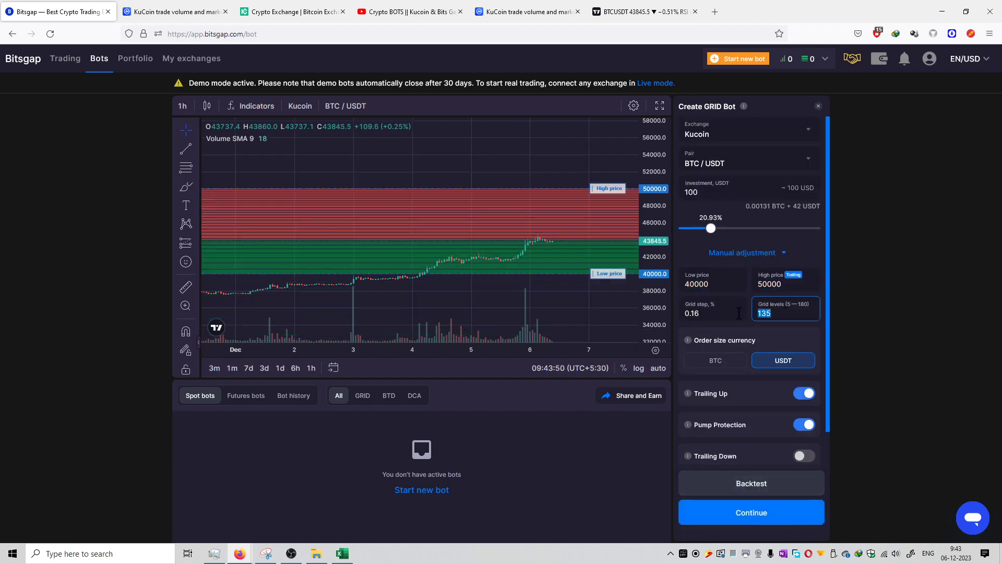
{"action": "type", "text": "50"}
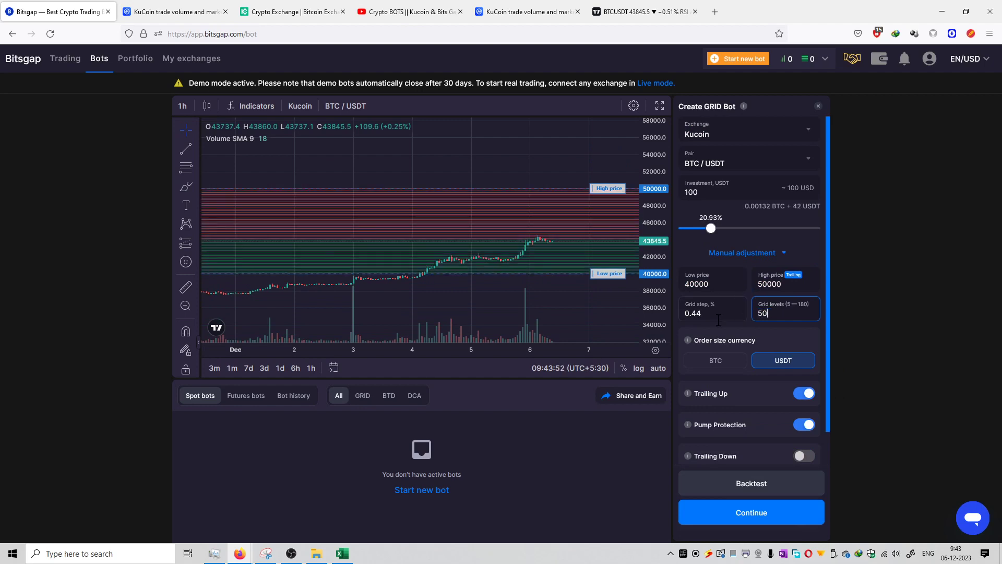
{"action": "left_click", "coordinate": [718, 314]}
{"action": "scroll", "coordinate": [718, 320], "scroll_direction": "down", "scroll_amount": 2}
{"action": "double_click", "coordinate": [694, 177]}
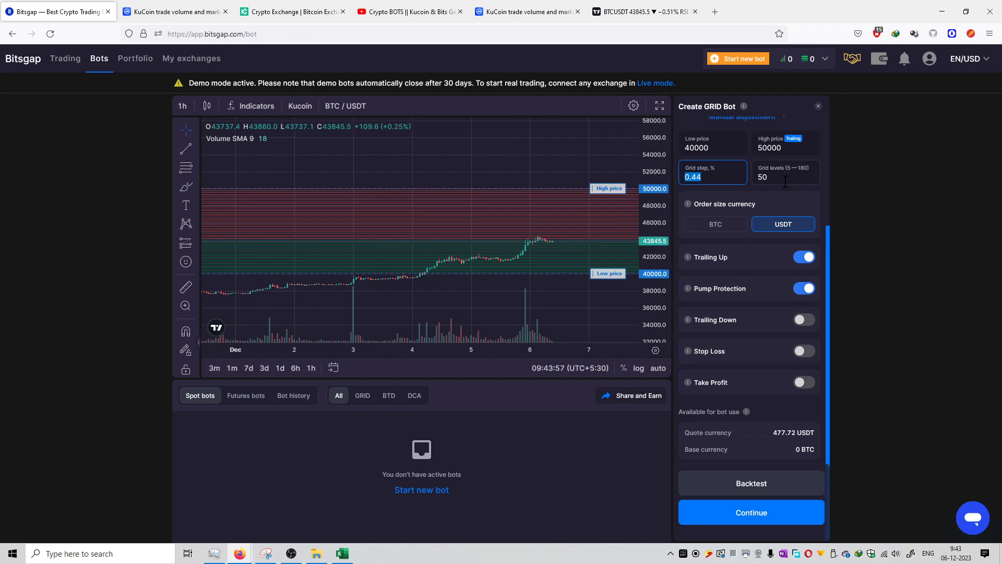
{"action": "left_click", "coordinate": [804, 259]}
{"action": "left_click", "coordinate": [805, 321]}
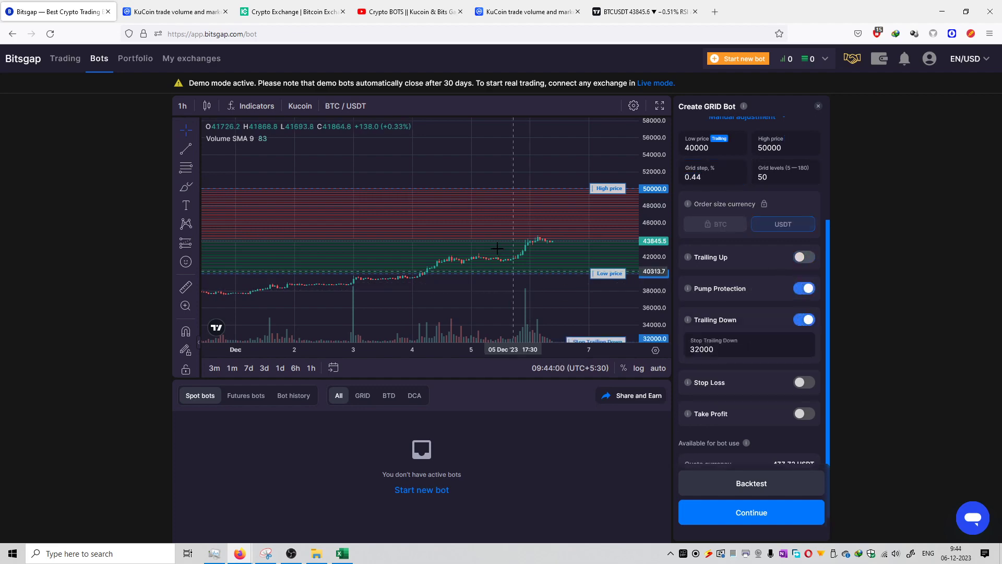
Switch TradingView's BTCUSDT chart to daily candles and delete the 2026 horizontal line.
{"action": "left_click", "coordinate": [642, 11]}
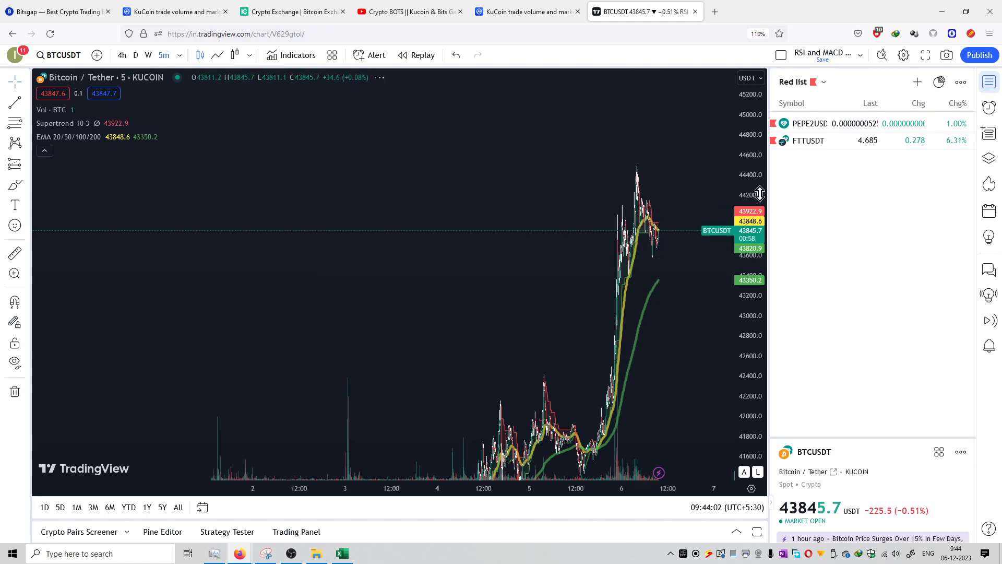
{"action": "left_click", "coordinate": [137, 56]}
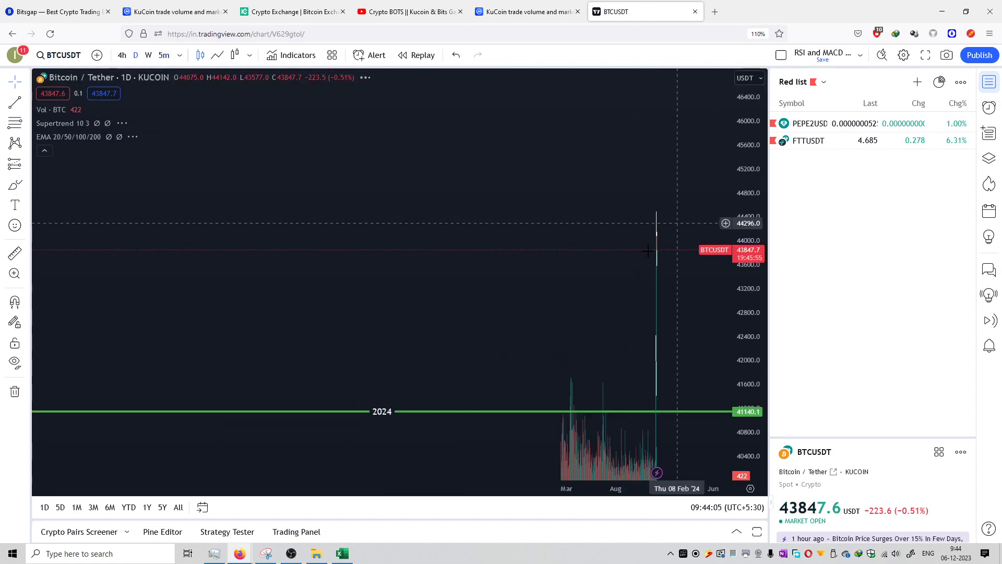
{"action": "mouse_move", "coordinate": [649, 251]}
{"action": "left_mouse_down"}
{"action": "mouse_move", "coordinate": [496, 311]}
{"action": "mouse_move", "coordinate": [549, 136]}
{"action": "left_mouse_up"}
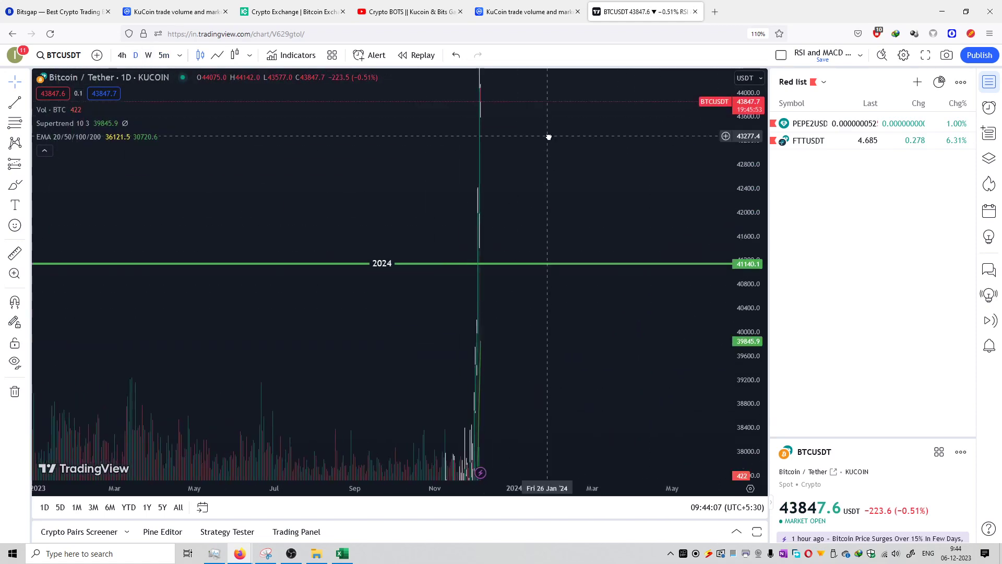
{"action": "left_click_drag", "start_coordinate": [732, 366], "coordinate": [748, 392]}
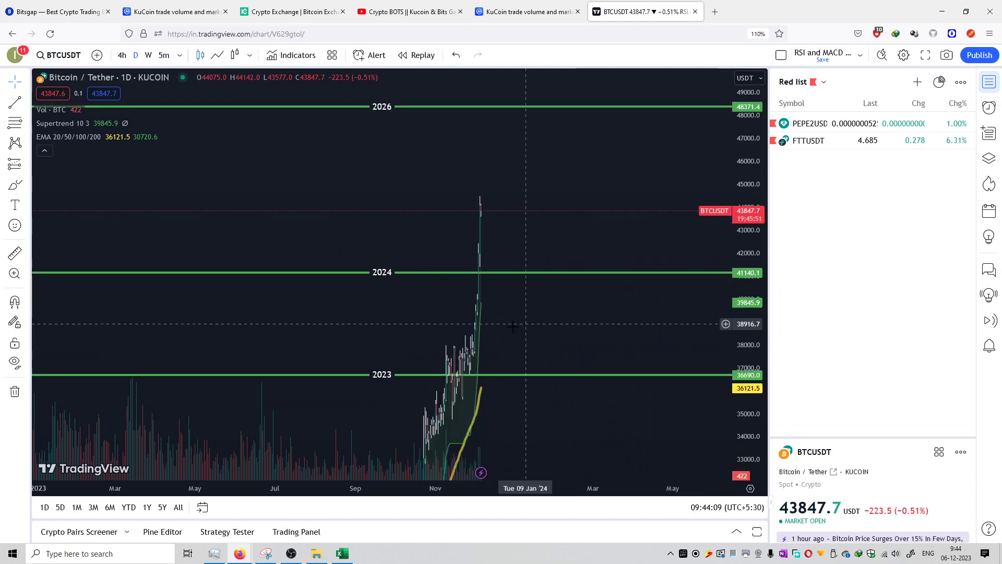
{"action": "left_click", "coordinate": [382, 108]}
{"action": "key", "text": "Delete"}
Glance at the KuCoin market volumes and exchange site tabs, then return to Bitsgap.
{"action": "left_click", "coordinate": [177, 11]}
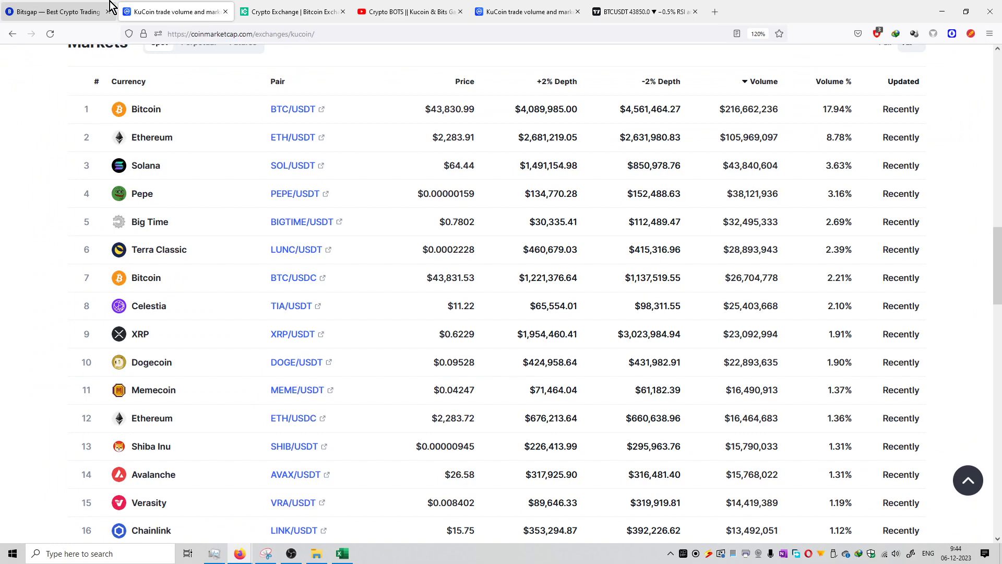
{"action": "left_click", "coordinate": [55, 11]}
{"action": "left_click", "coordinate": [320, 5]}
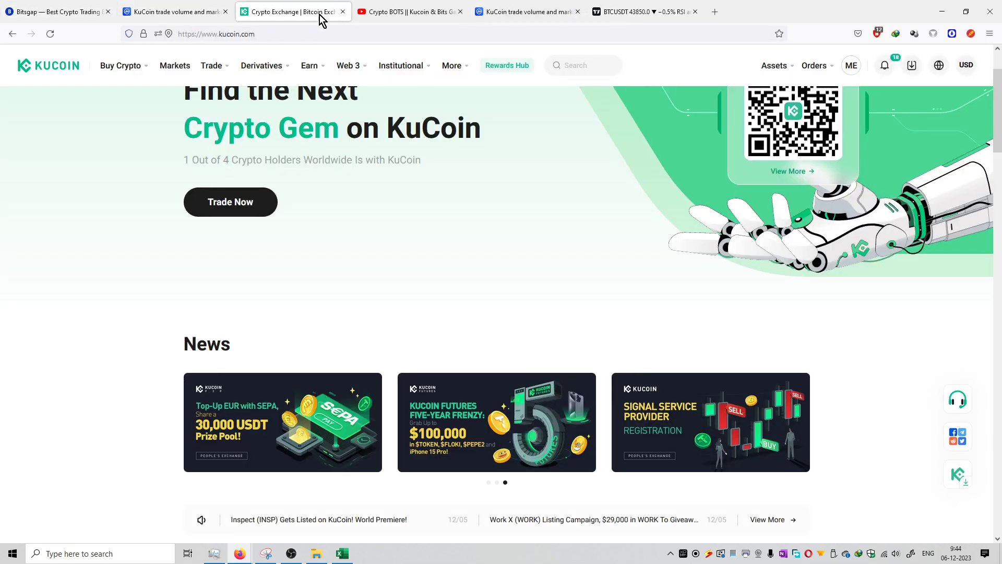
{"action": "left_click", "coordinate": [55, 11]}
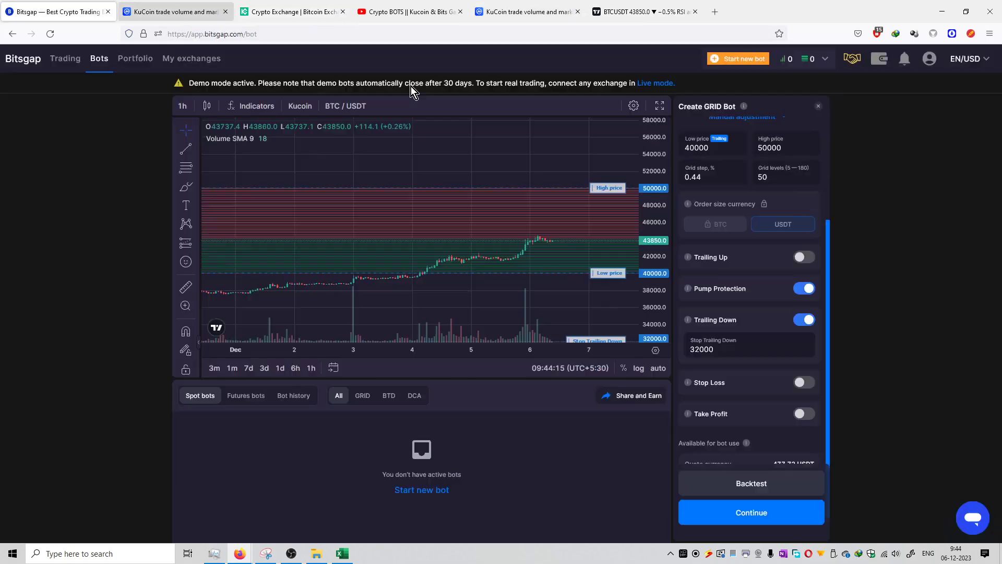
Change the Stop Trailing Down price from 32000 to 30000 and widen the chart view.
{"action": "double_click", "coordinate": [738, 352]}
{"action": "type", "text": "3"}
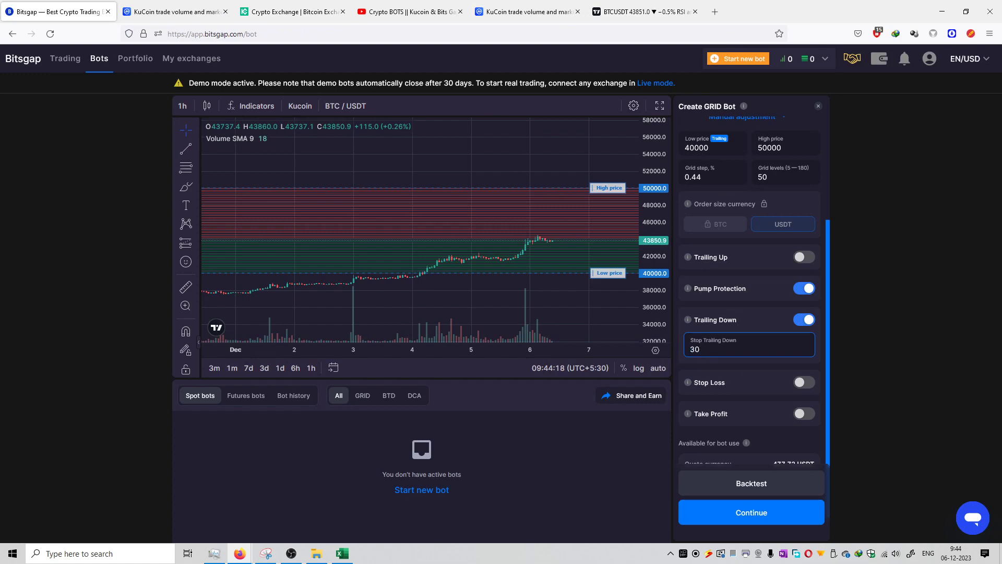
{"action": "mouse_move", "coordinate": [653, 308]}
{"action": "left_click", "coordinate": [654, 269]}
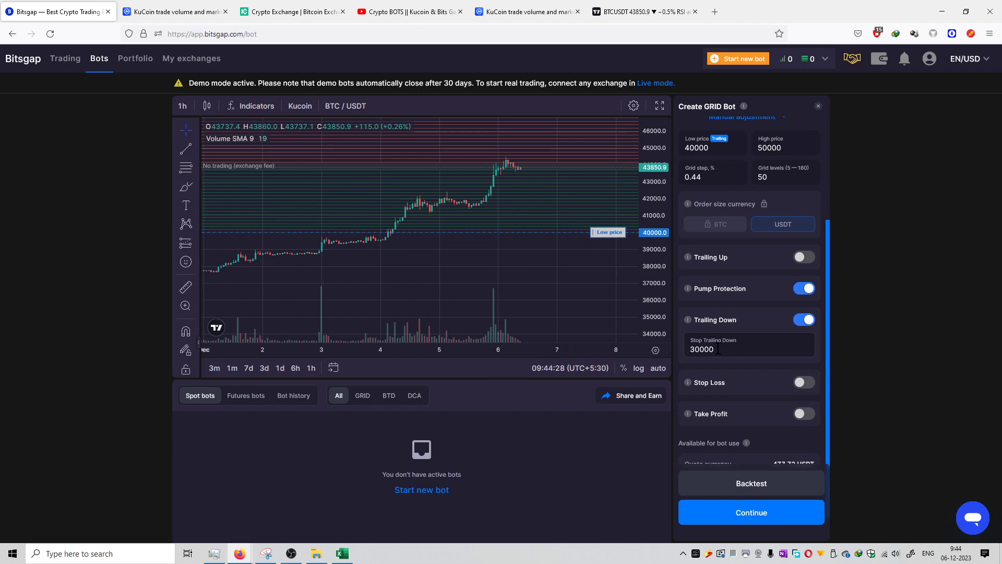
{"action": "left_click_drag", "start_coordinate": [708, 351], "coordinate": [681, 351]}
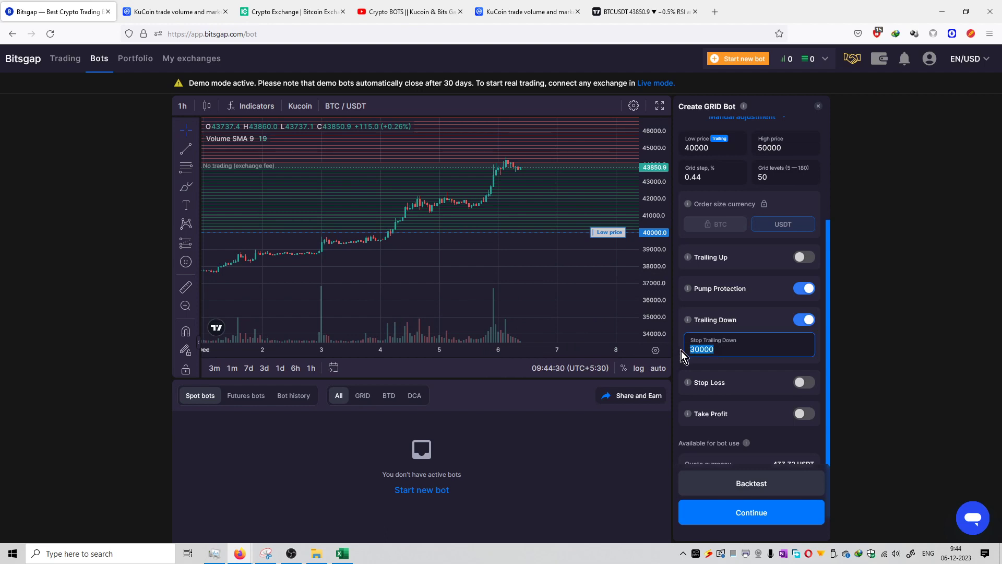
{"action": "left_click", "coordinate": [569, 269]}
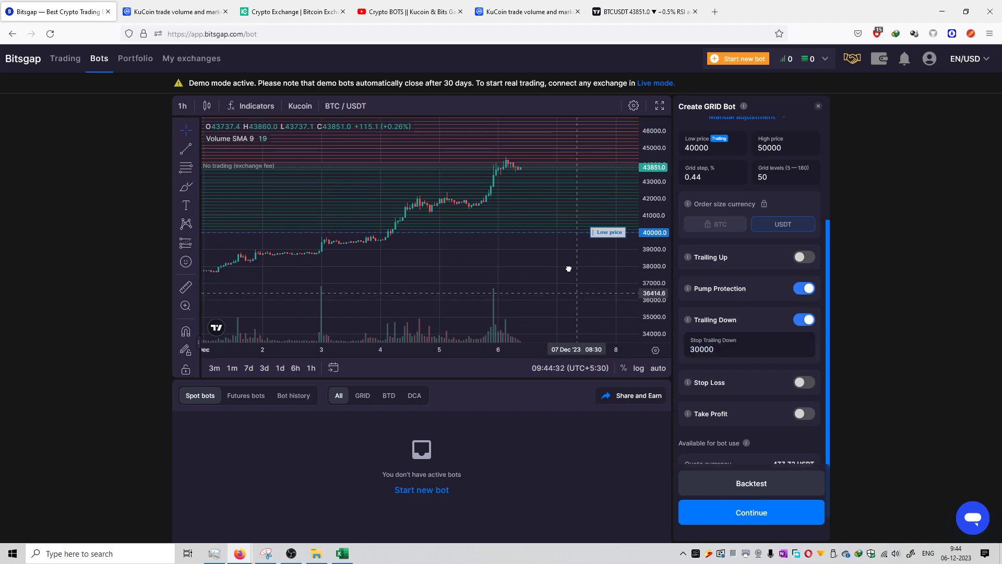
{"action": "scroll", "coordinate": [568, 269], "scroll_direction": "down", "scroll_amount": 3}
{"action": "scroll", "coordinate": [525, 263], "scroll_direction": "down", "scroll_amount": 3}
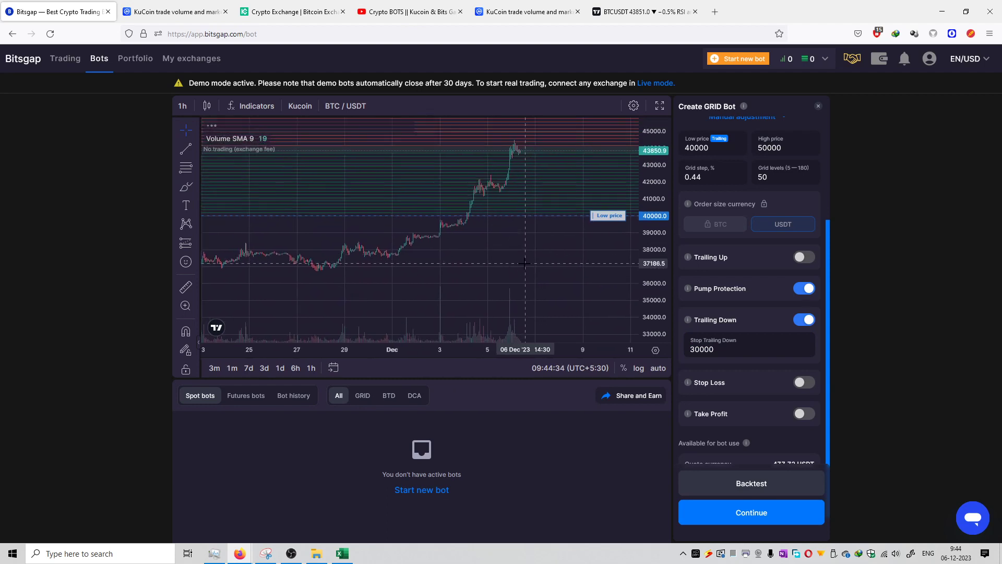
{"action": "scroll", "coordinate": [533, 256], "scroll_direction": "down", "scroll_amount": 2}
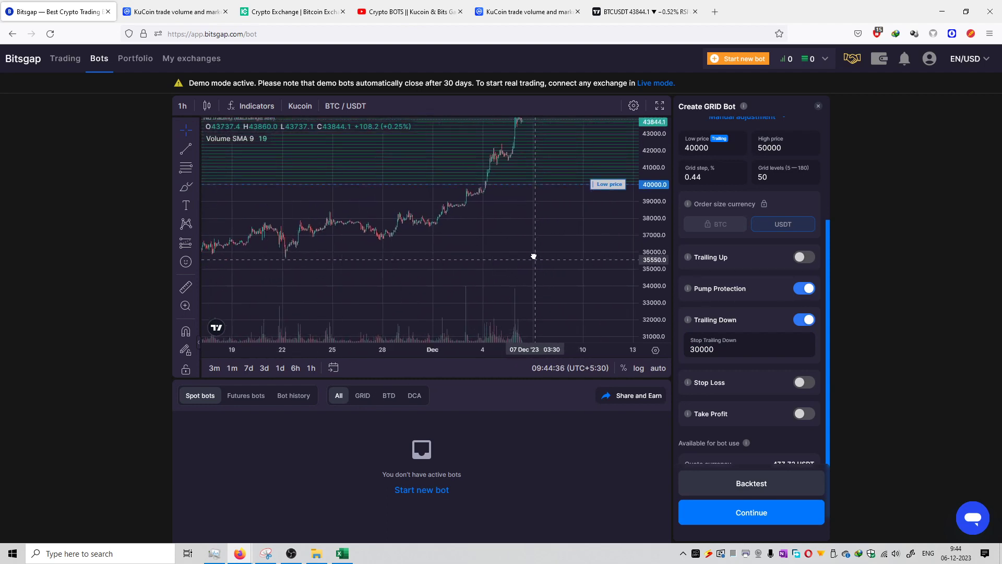
{"action": "left_click_drag", "start_coordinate": [533, 256], "coordinate": [531, 251]}
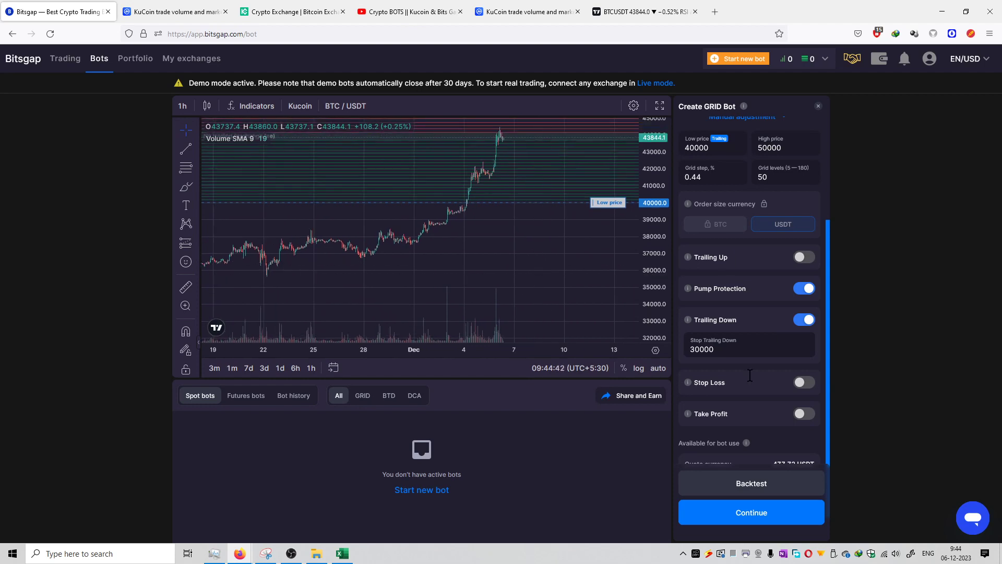
{"action": "double_click", "coordinate": [695, 354]}
{"action": "scroll", "coordinate": [751, 446], "scroll_direction": "down", "scroll_amount": 1}
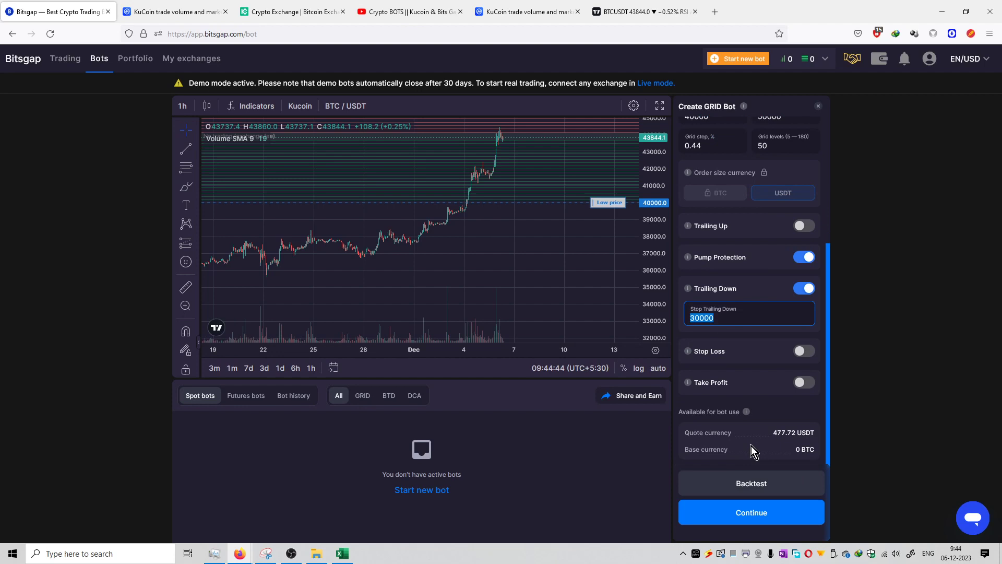
{"action": "scroll", "coordinate": [745, 378], "scroll_direction": "up", "scroll_amount": 3}
{"action": "scroll", "coordinate": [782, 412], "scroll_direction": "down", "scroll_amount": 2}
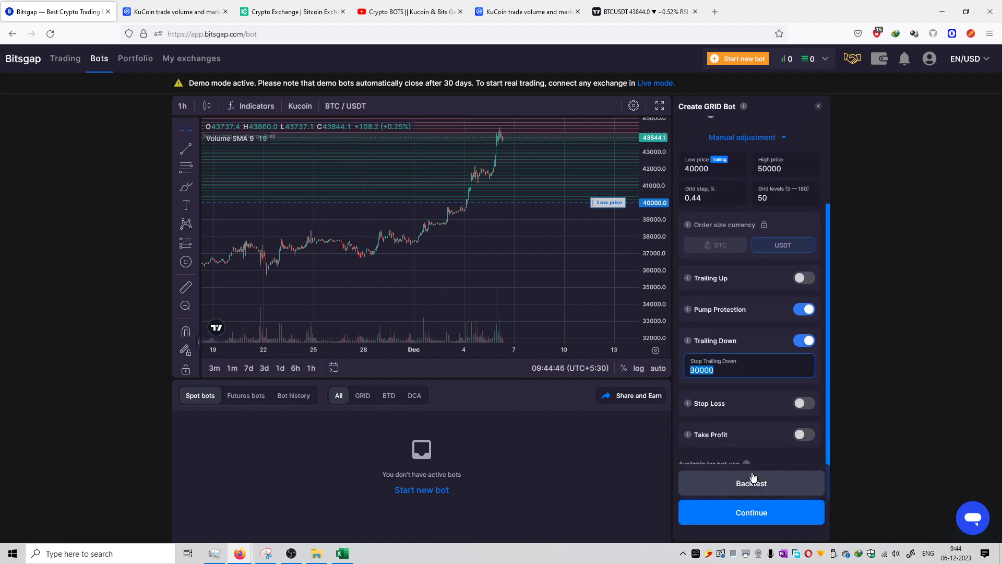
{"action": "left_click", "coordinate": [755, 481]}
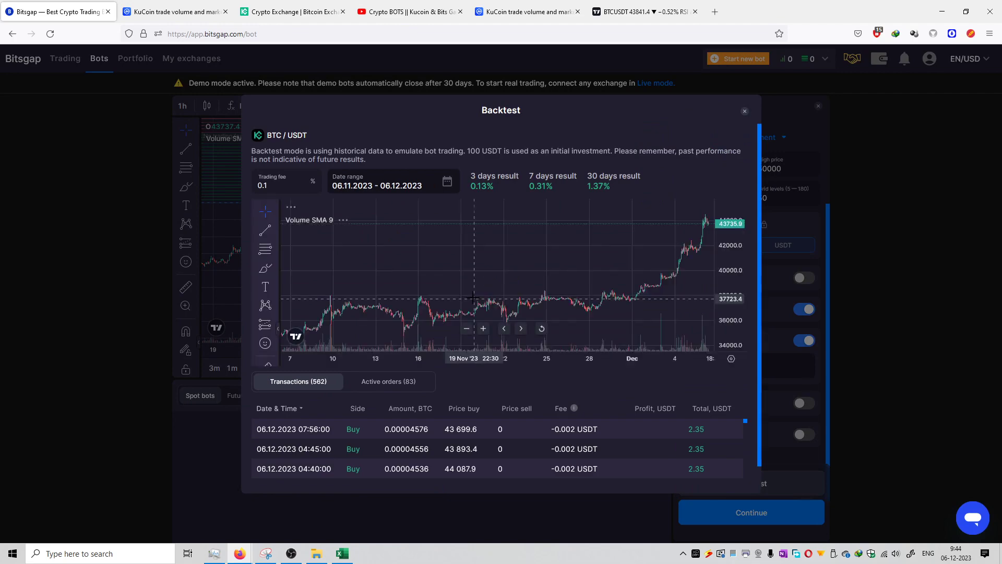
{"action": "scroll", "coordinate": [531, 265], "scroll_direction": "down", "scroll_amount": 1}
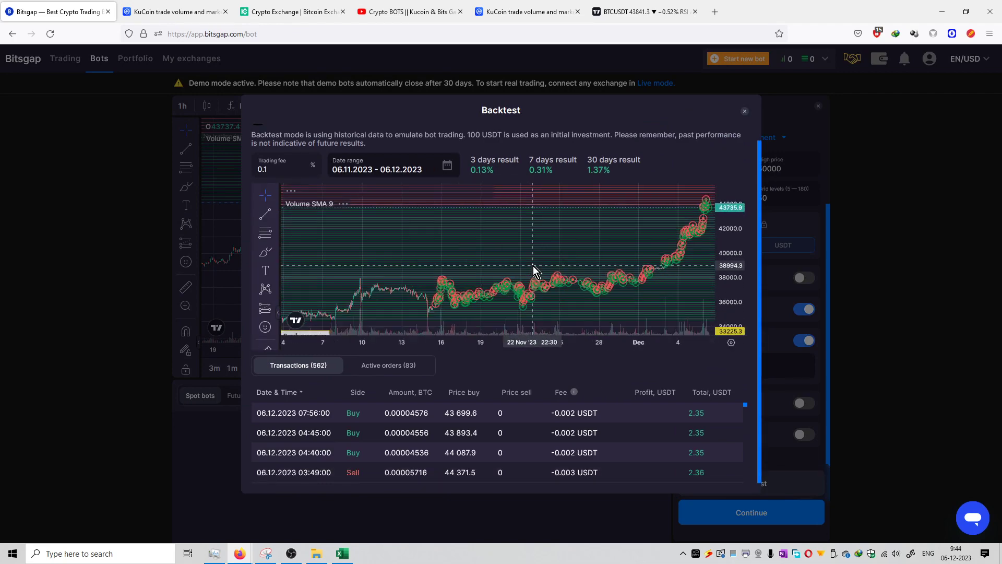
{"action": "left_click", "coordinate": [744, 111]}
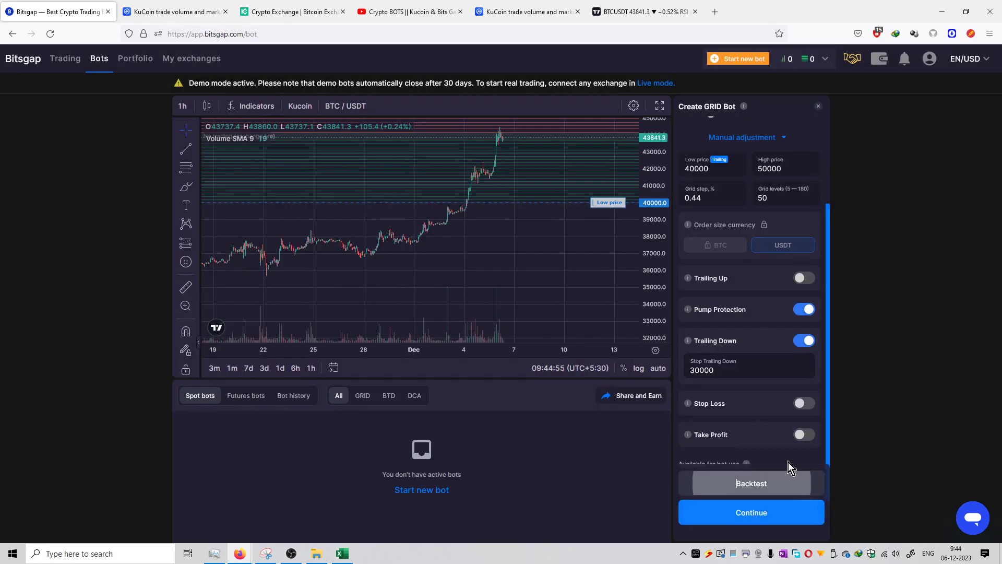
Review the Kucoin BTC/USDT bot preview (40 000–50 000, 50 levels, trailing down) and start it.
{"action": "left_click", "coordinate": [767, 511]}
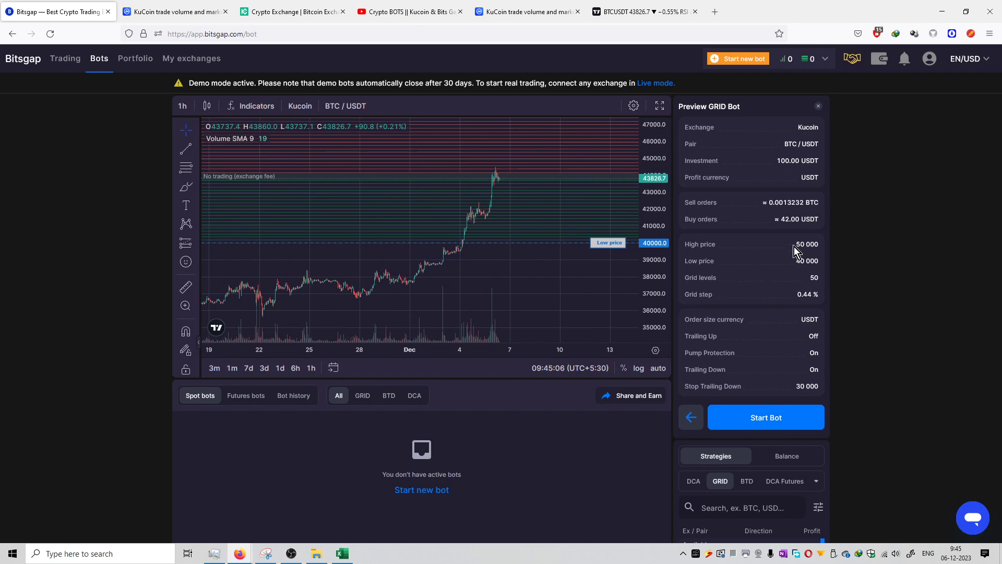
{"action": "left_click_drag", "start_coordinate": [794, 247], "coordinate": [819, 282]}
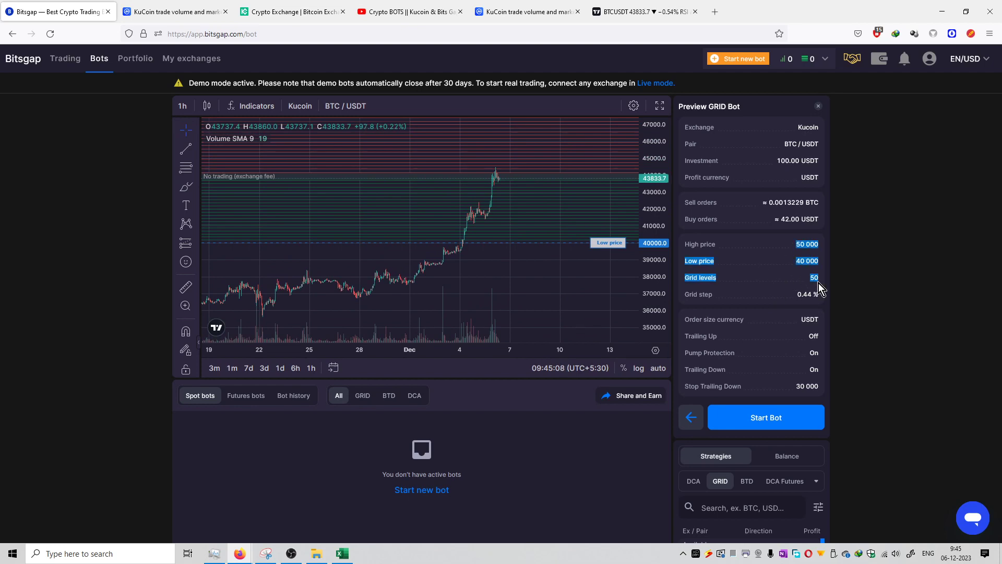
{"action": "left_click", "coordinate": [792, 340]}
{"action": "double_click", "coordinate": [815, 369]}
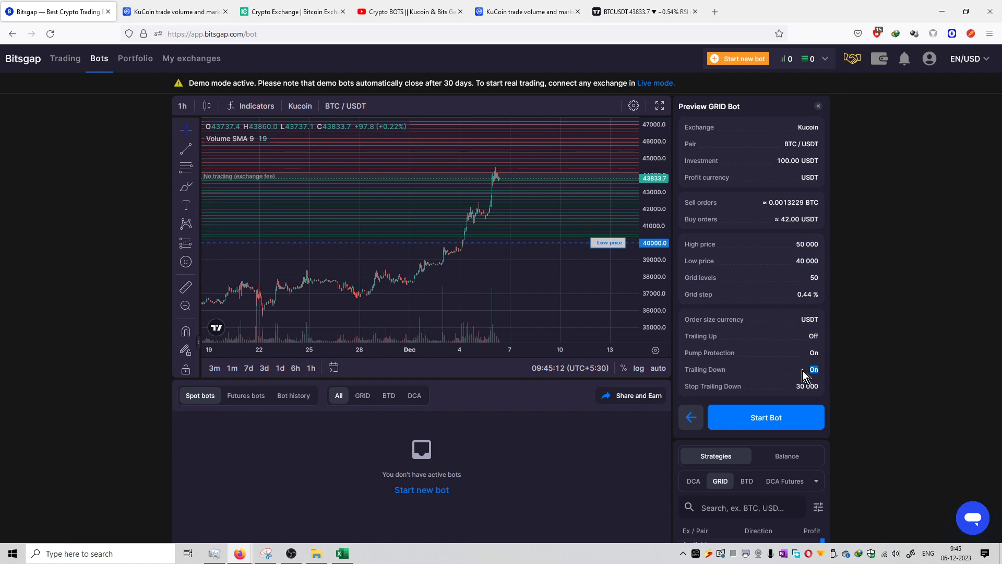
{"action": "key", "text": "ctrl+a"}
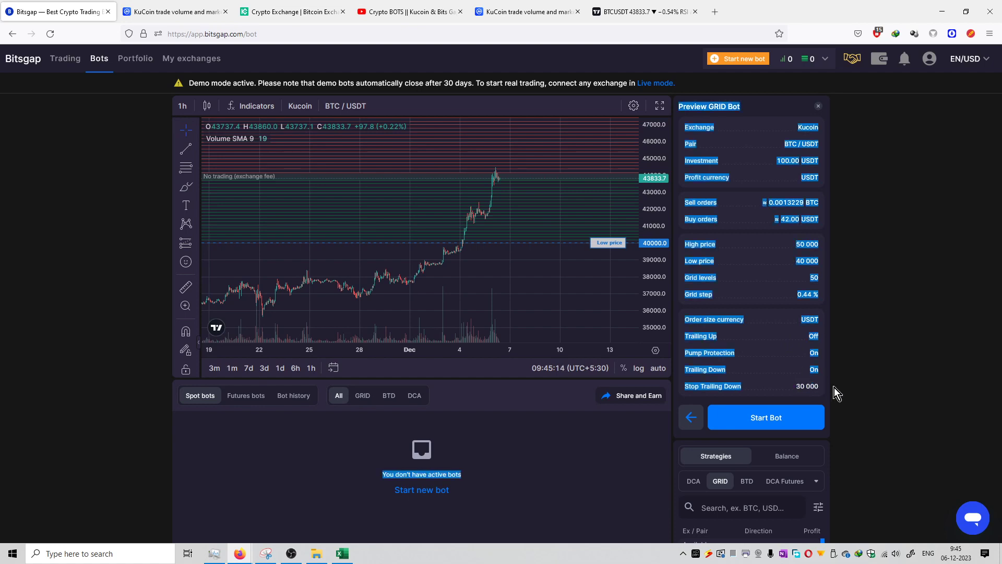
{"action": "left_click", "coordinate": [834, 388]}
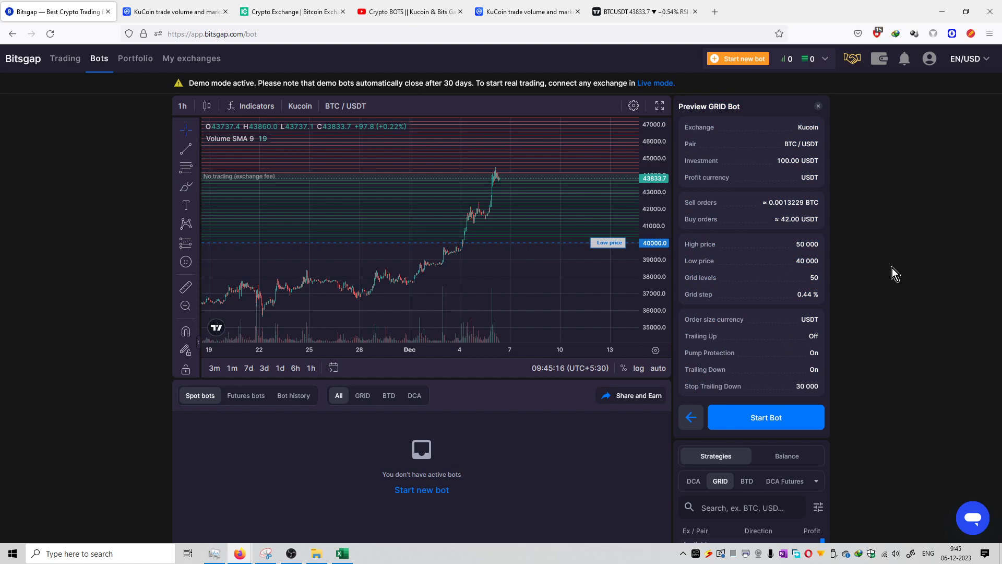
{"action": "left_click", "coordinate": [758, 411]}
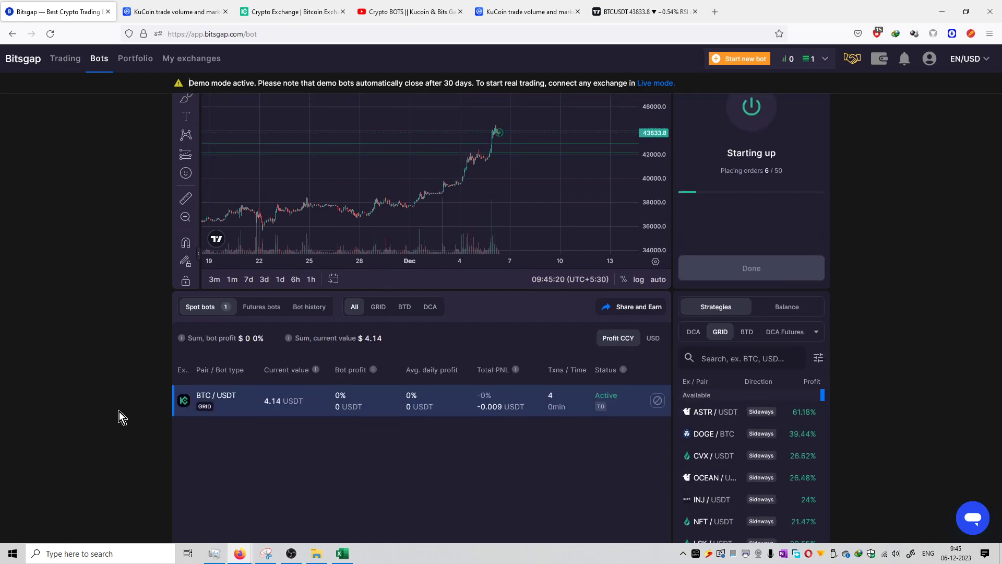
Finish the bot launch with Done, then switch to CoinMarketCap's KuCoin markets tab.
{"action": "left_click", "coordinate": [771, 356]}
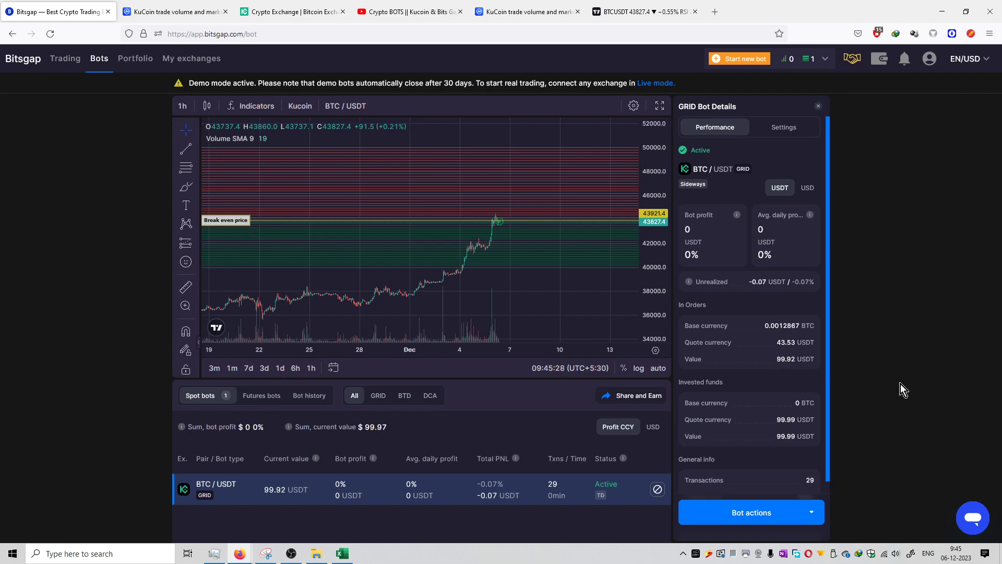
{"action": "scroll", "coordinate": [895, 383], "scroll_direction": "down", "scroll_amount": 3}
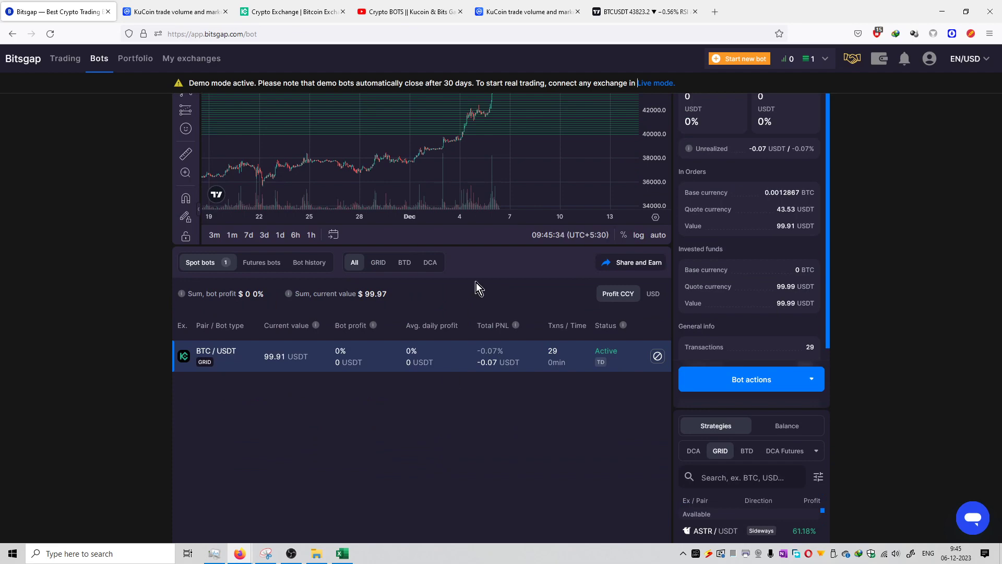
{"action": "left_click", "coordinate": [513, 12]}
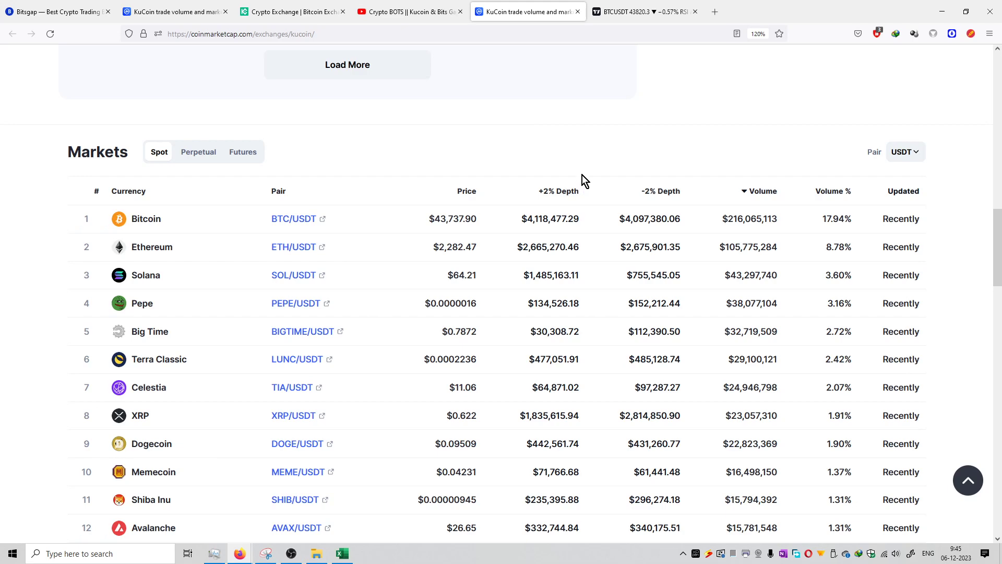
{"action": "scroll", "coordinate": [583, 174], "scroll_direction": "down", "scroll_amount": 1}
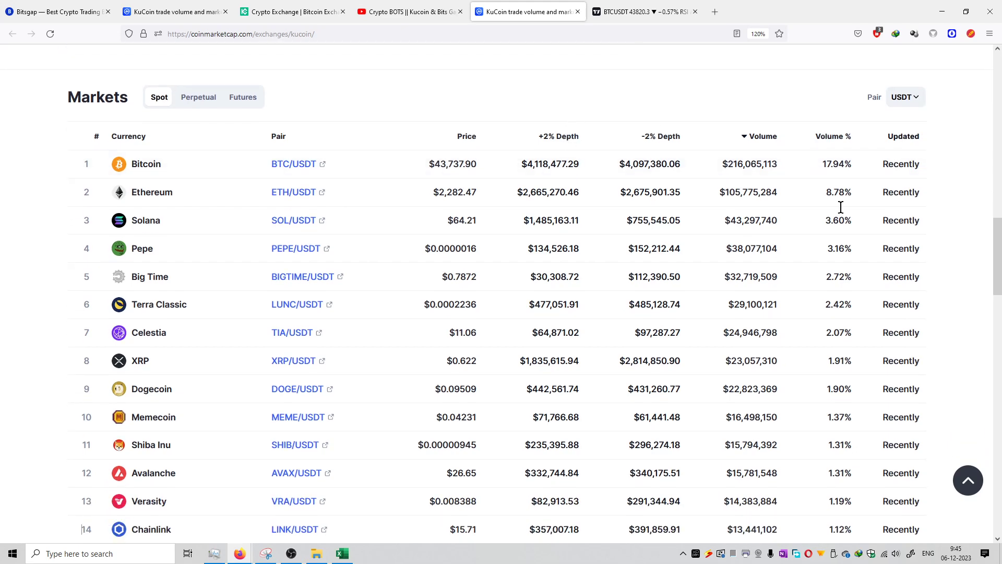